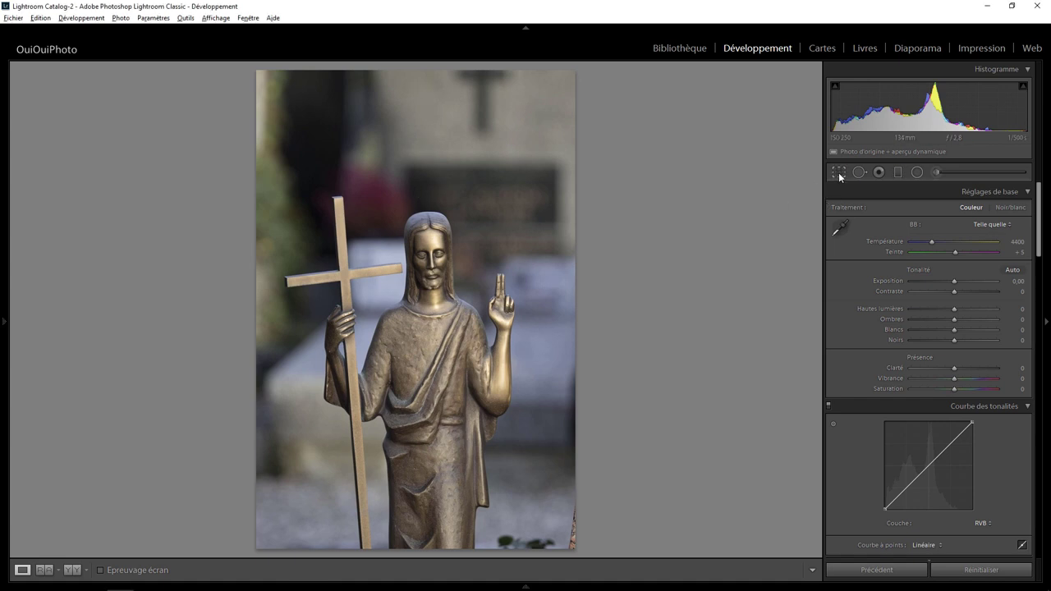
# Step: Crop the statue photo to a tighter portrait framing, then widen the top-right slightly
pyautogui.click(838, 172)
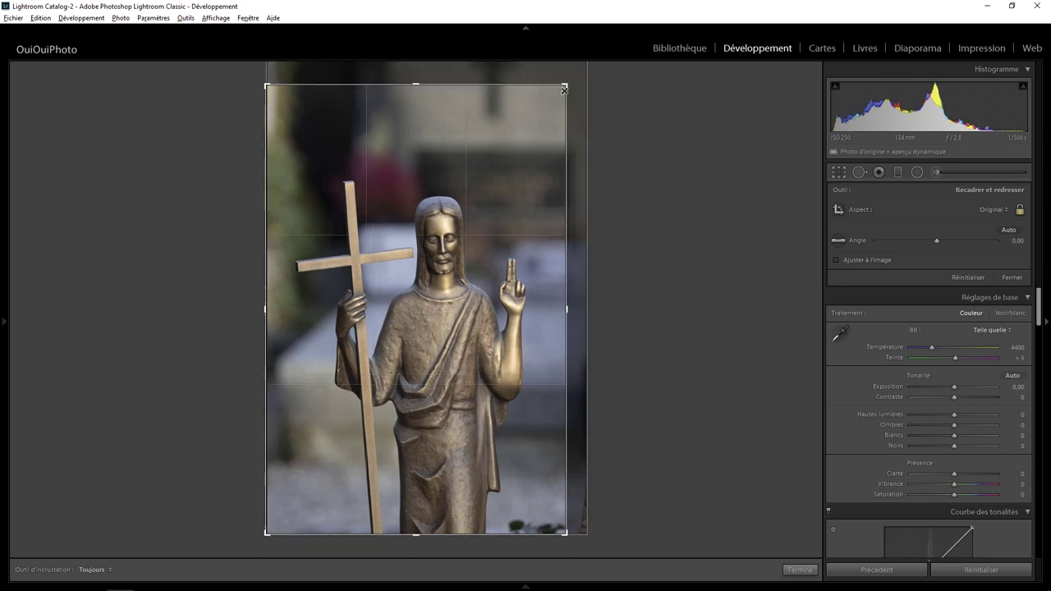
pyautogui.moveTo(575, 71); pyautogui.dragTo(557, 101)
pyautogui.moveTo(461, 276); pyautogui.dragTo(444, 275)
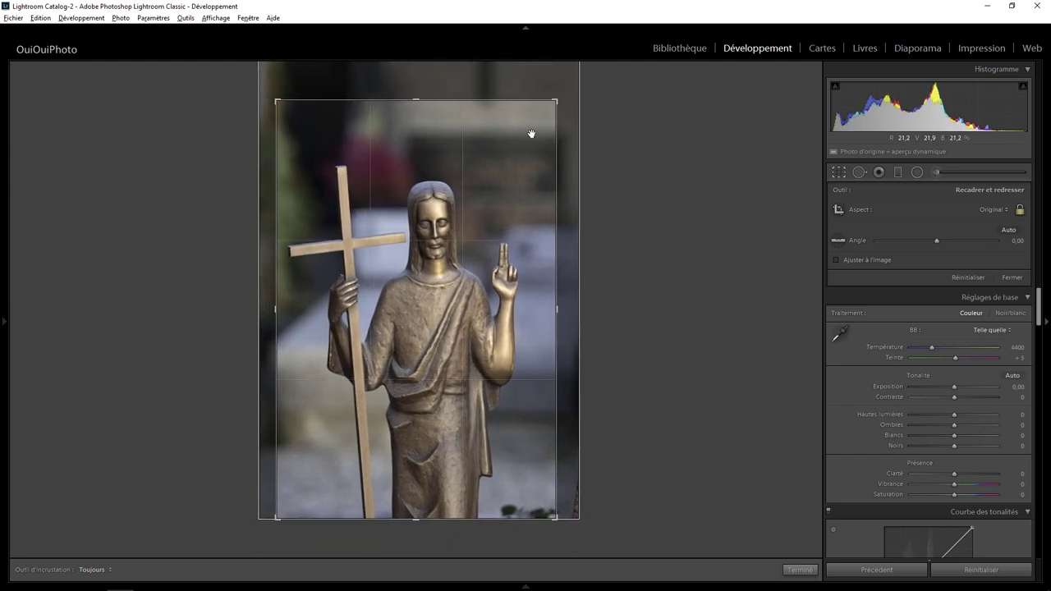
pyautogui.moveTo(555, 101); pyautogui.dragTo(550, 116)
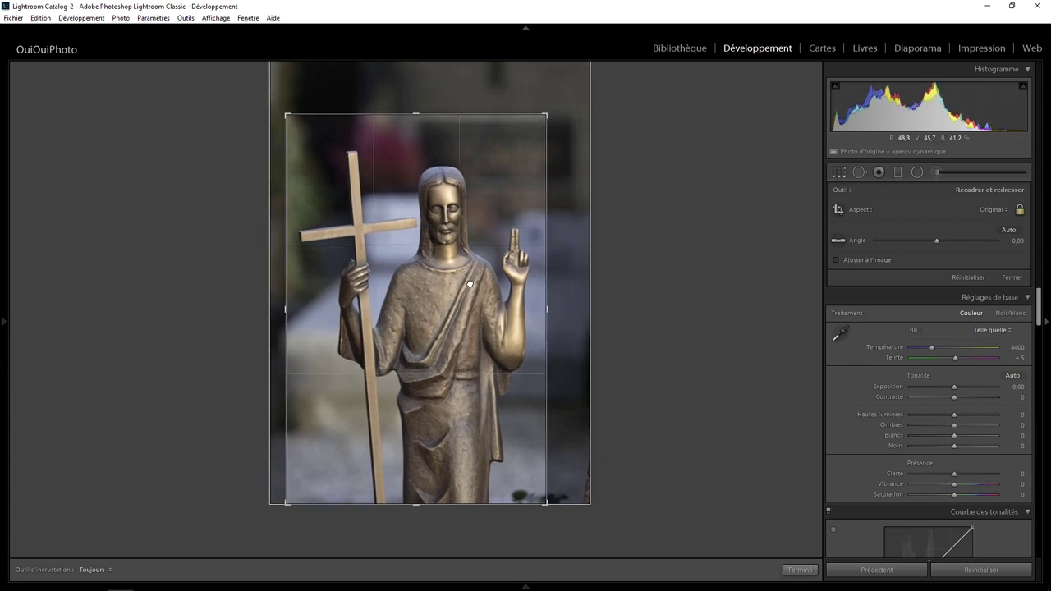
pyautogui.press('Return')
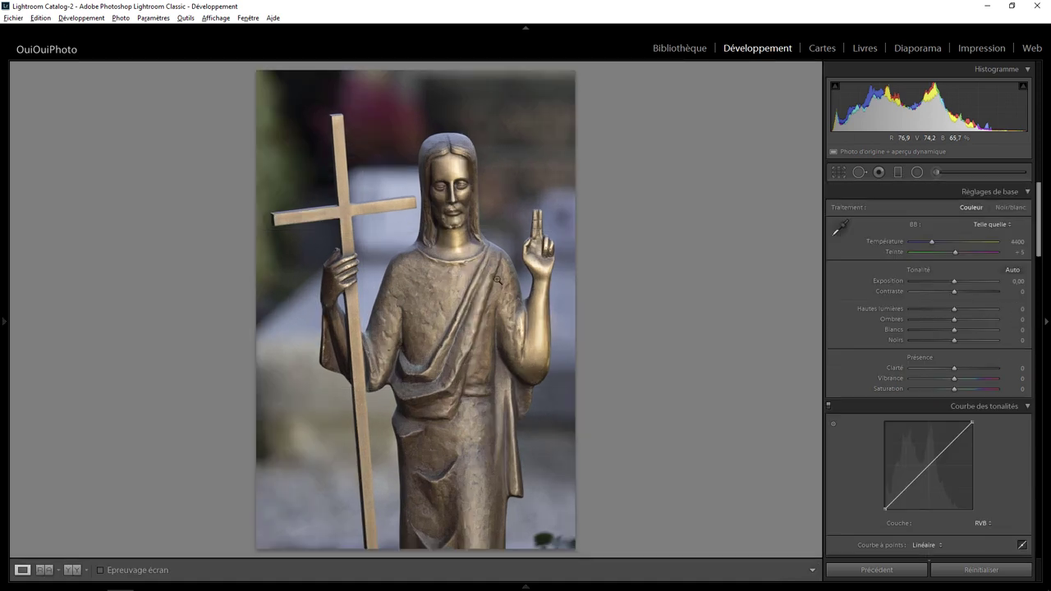
pyautogui.click(838, 173)
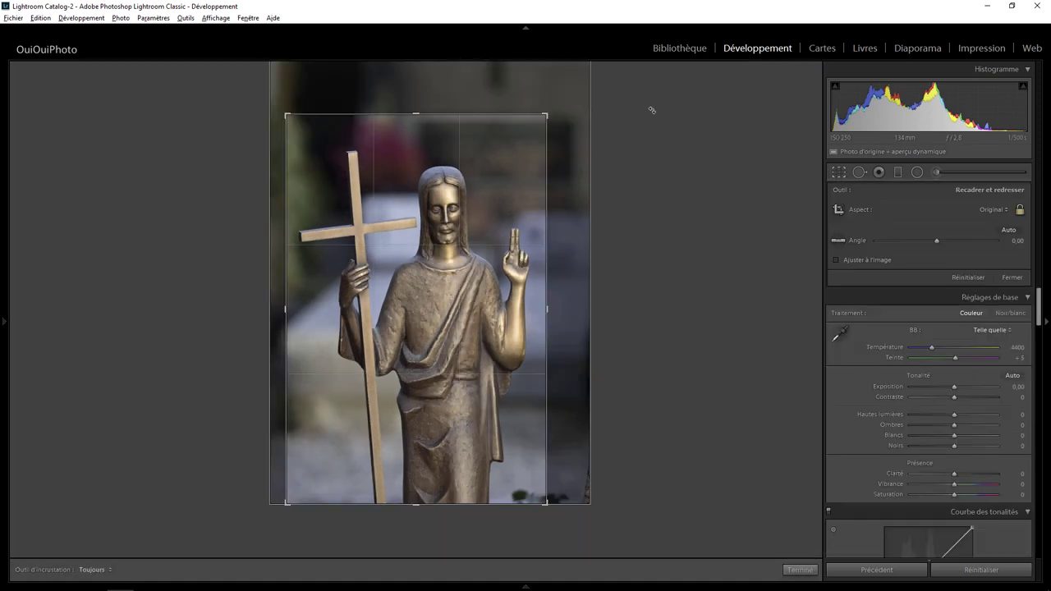
pyautogui.moveTo(550, 111); pyautogui.dragTo(552, 109)
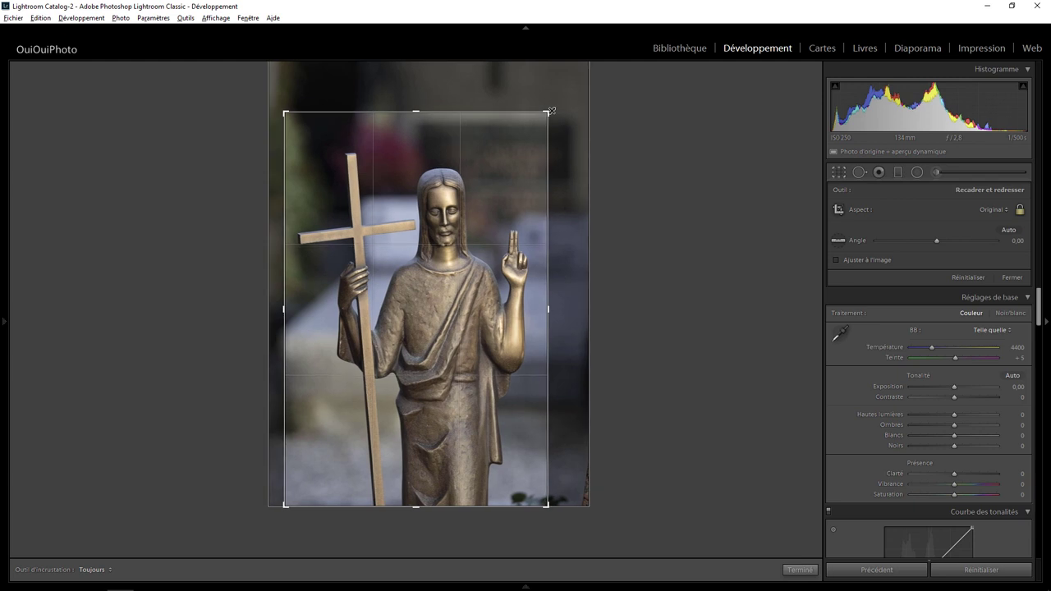
pyautogui.click(789, 569)
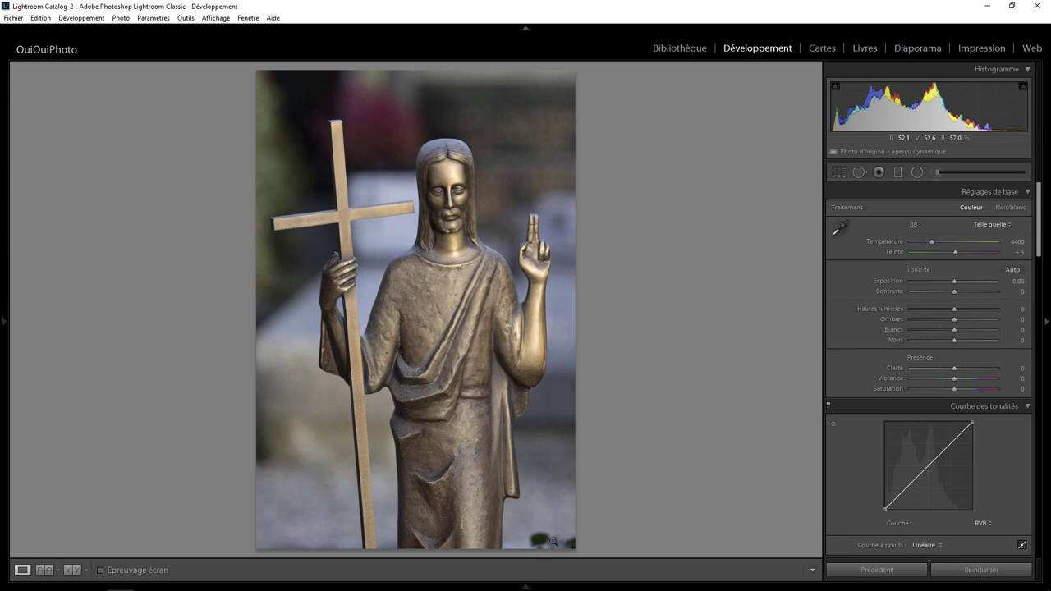
# Step: Heal the small bright spot near the bottom-left edge with Spot Removal
pyautogui.click(859, 172)
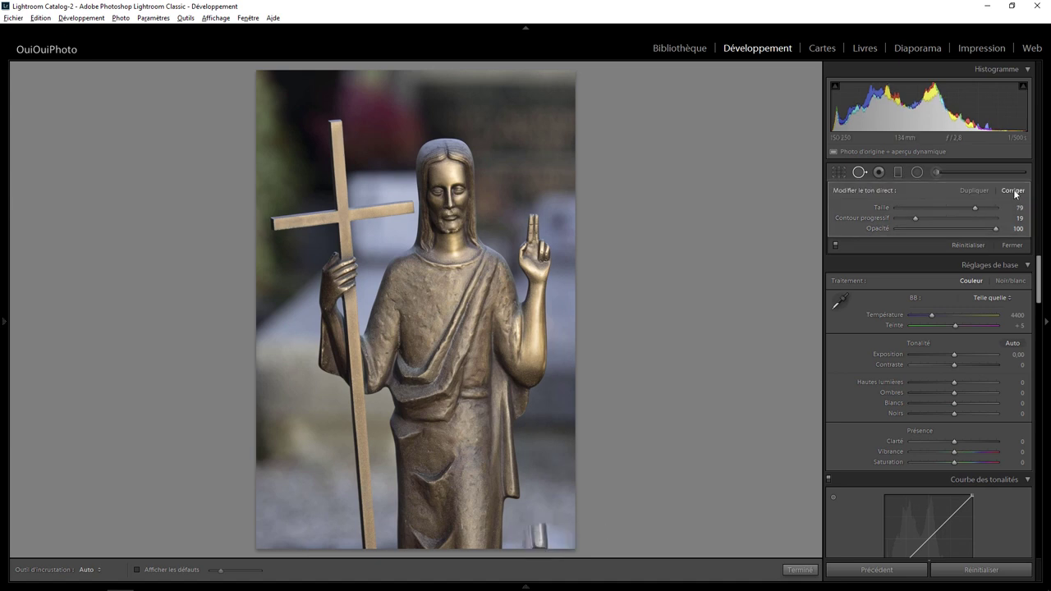
pyautogui.moveTo(549, 491)
pyautogui.mouseDown()
pyautogui.moveTo(284, 518)
pyautogui.moveTo(304, 518)
pyautogui.mouseUp()
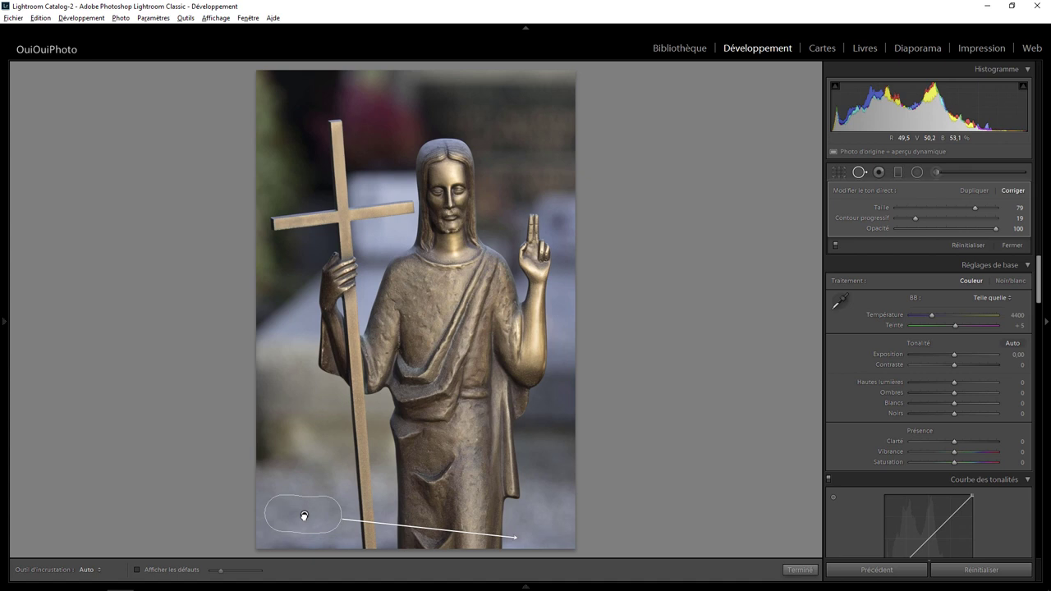
pyautogui.click(799, 570)
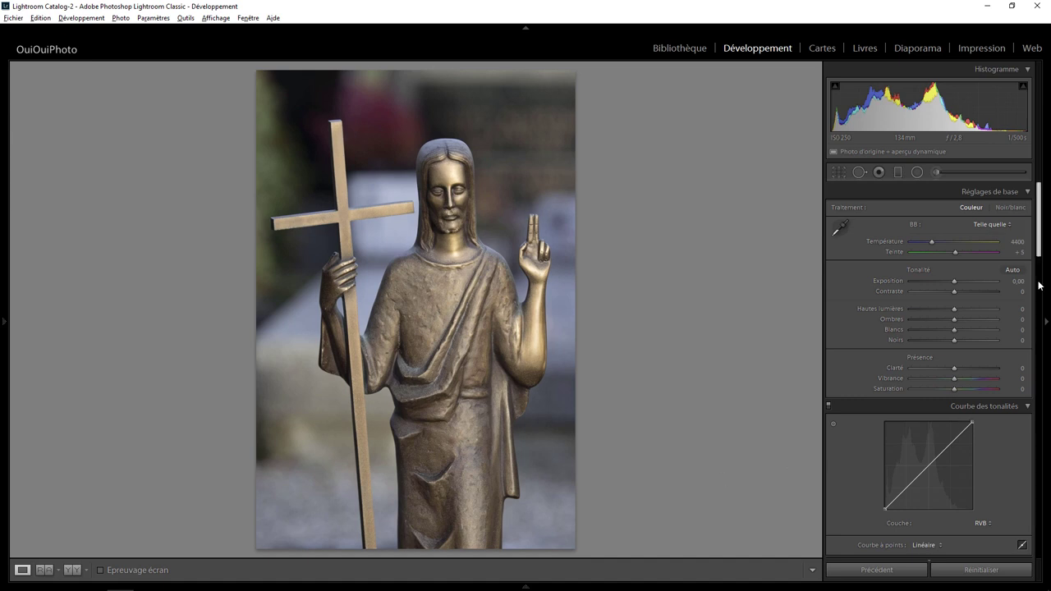
# Step: Set the Effets post-crop vignette amount to about -27
pyautogui.moveTo(1039, 250); pyautogui.dragTo(1038, 511)
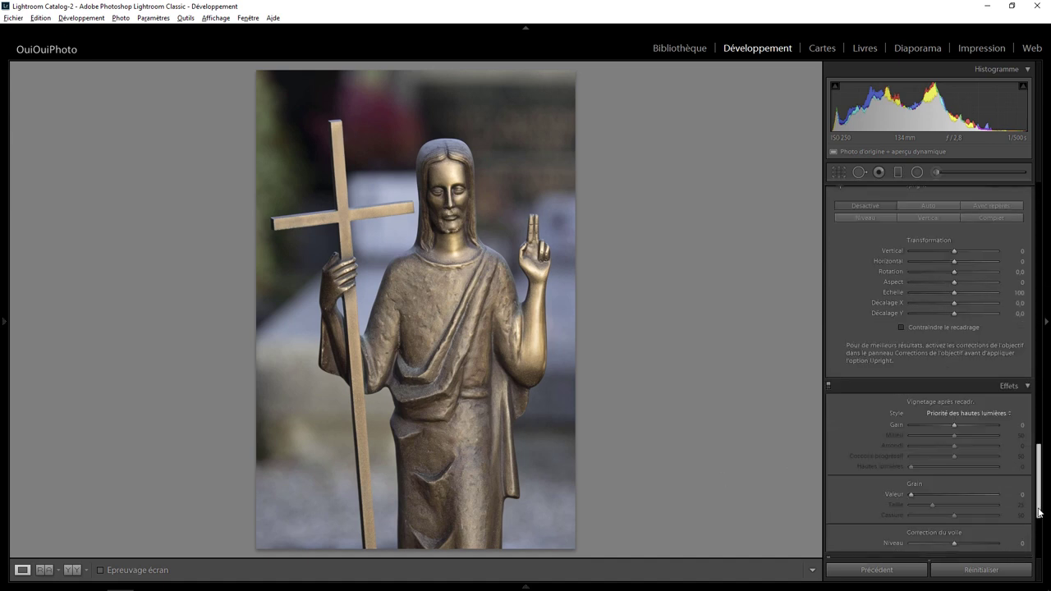
pyautogui.moveTo(953, 427); pyautogui.dragTo(939, 433)
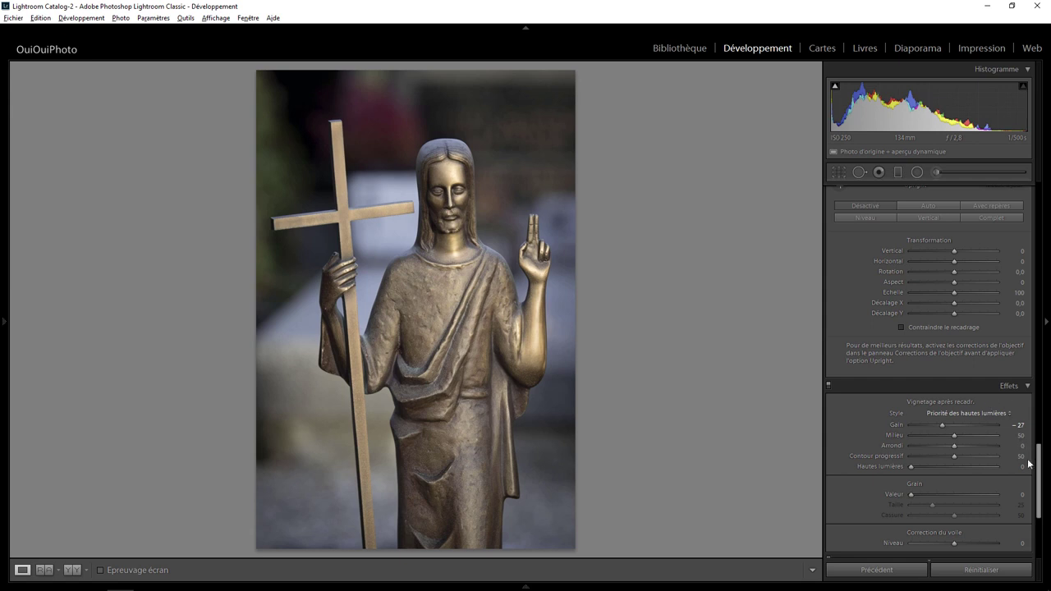
pyautogui.moveTo(1038, 468); pyautogui.dragTo(1050, 284)
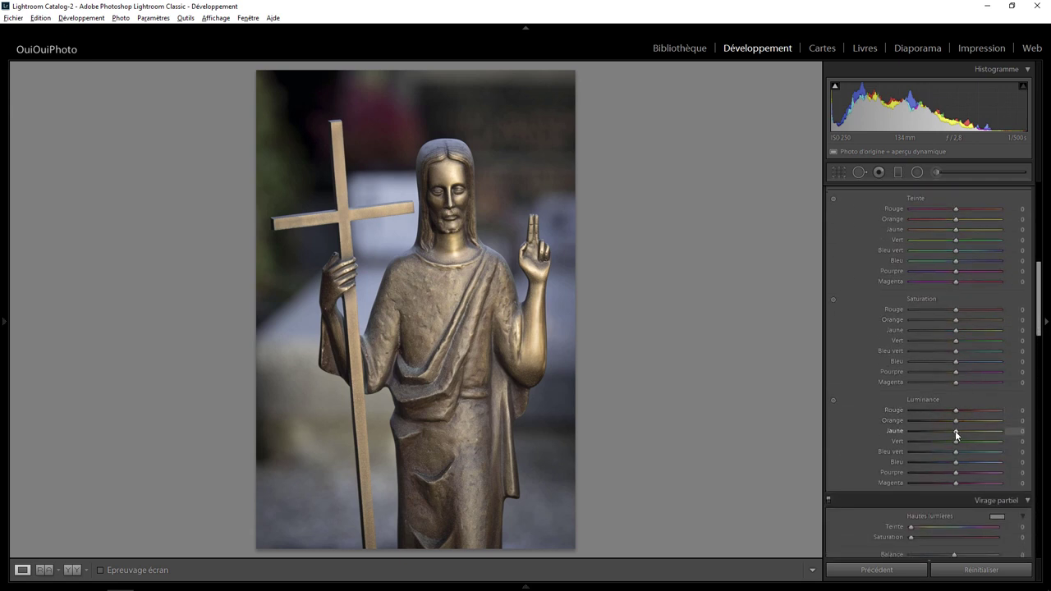
# Step: Raise Jaune luminance in the TSL panel to +20
pyautogui.moveTo(958, 430)
pyautogui.mouseDown()
pyautogui.moveTo(978, 432)
pyautogui.moveTo(943, 429)
pyautogui.moveTo(977, 425)
pyautogui.moveTo(964, 427)
pyautogui.mouseUp()
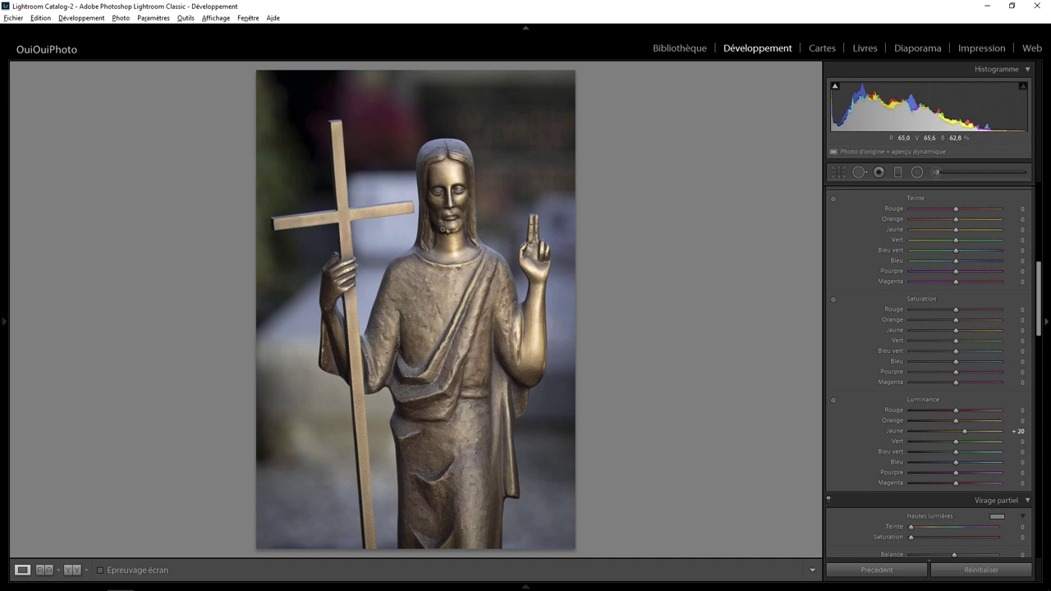
# Step: Send the photo to Photoshop via Modifier dans > Adobe Photoshop CC 2015.5
pyautogui.rightClick(441, 222)
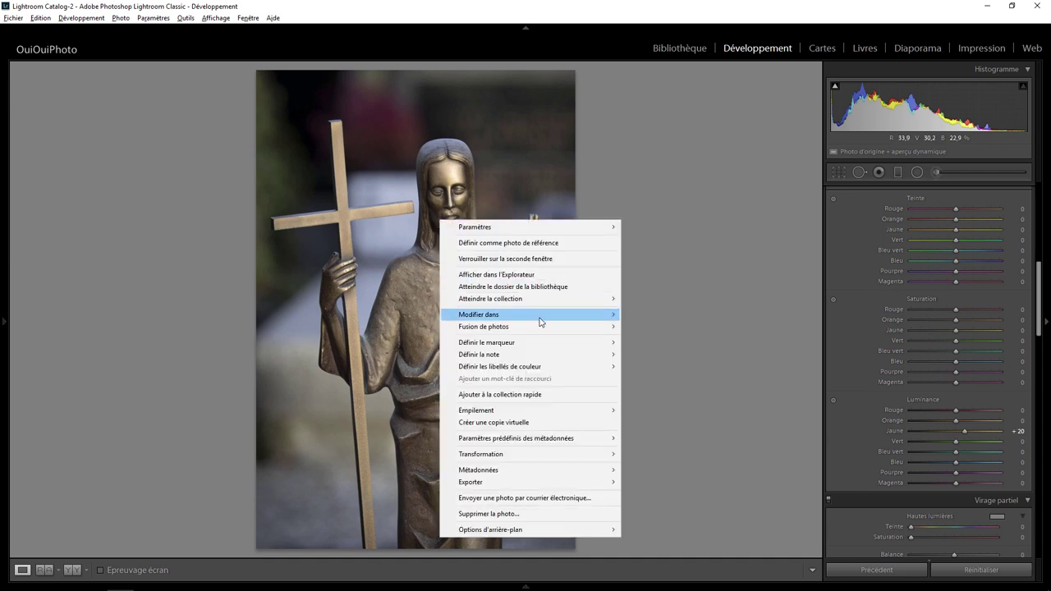
pyautogui.moveTo(478, 315)
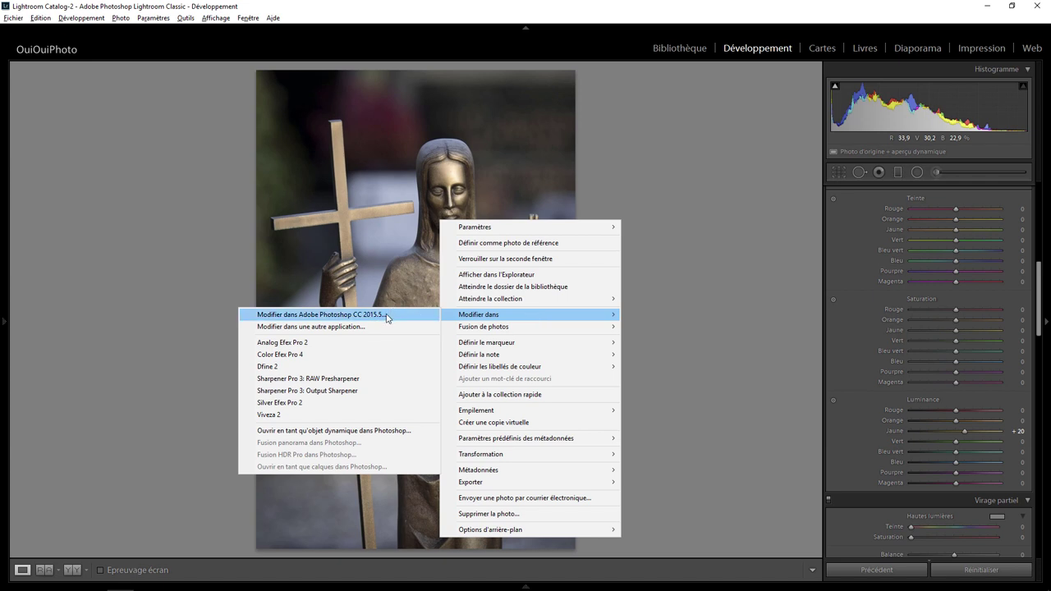
pyautogui.click(387, 315)
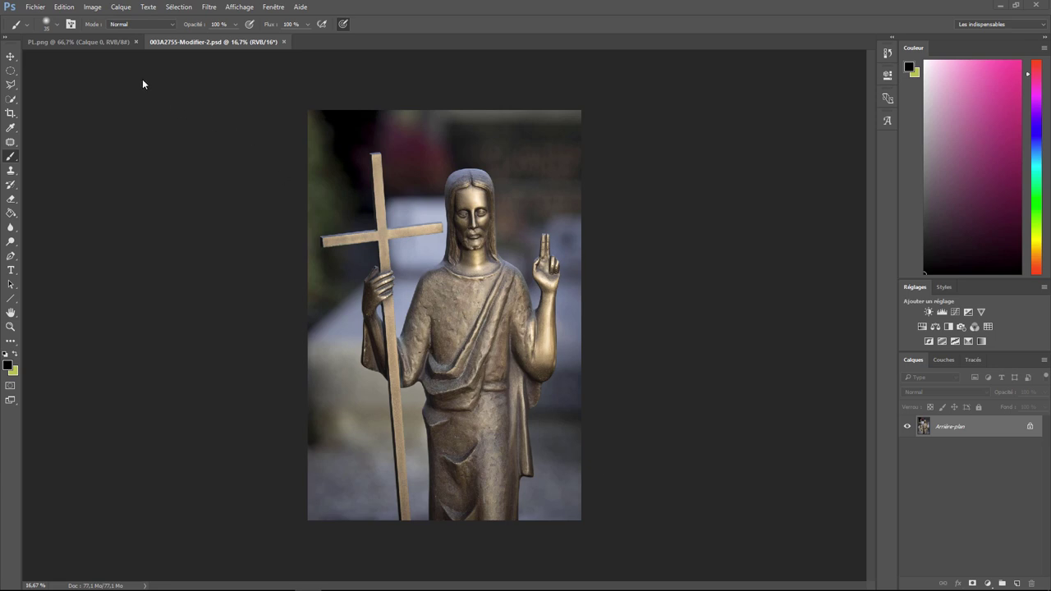
# Step: Glance at PL.png, then zoom the statue photo to 200% on the raised fingers
pyautogui.click(105, 47)
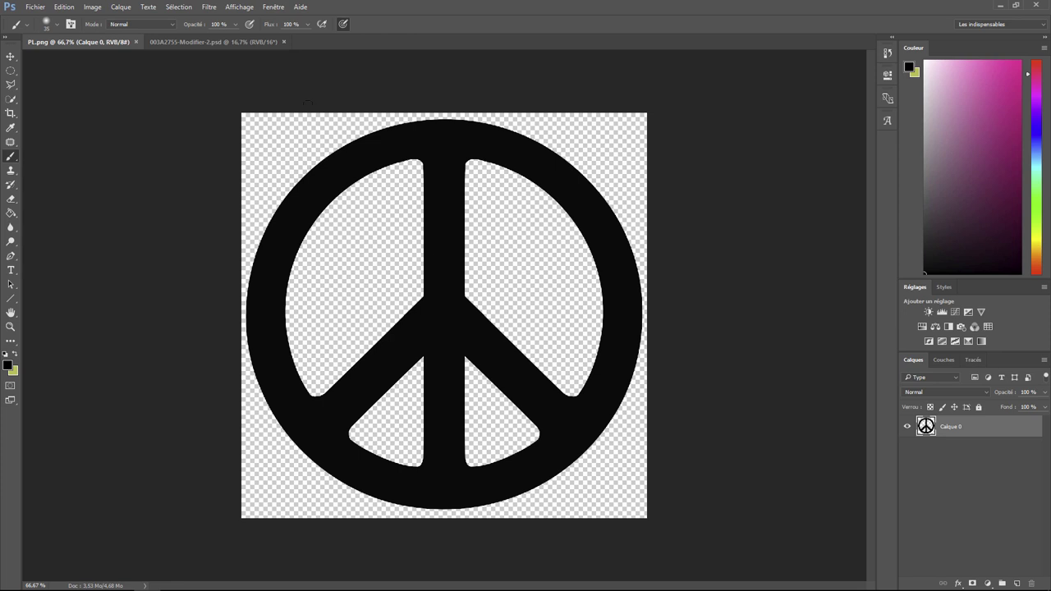
pyautogui.click(211, 41)
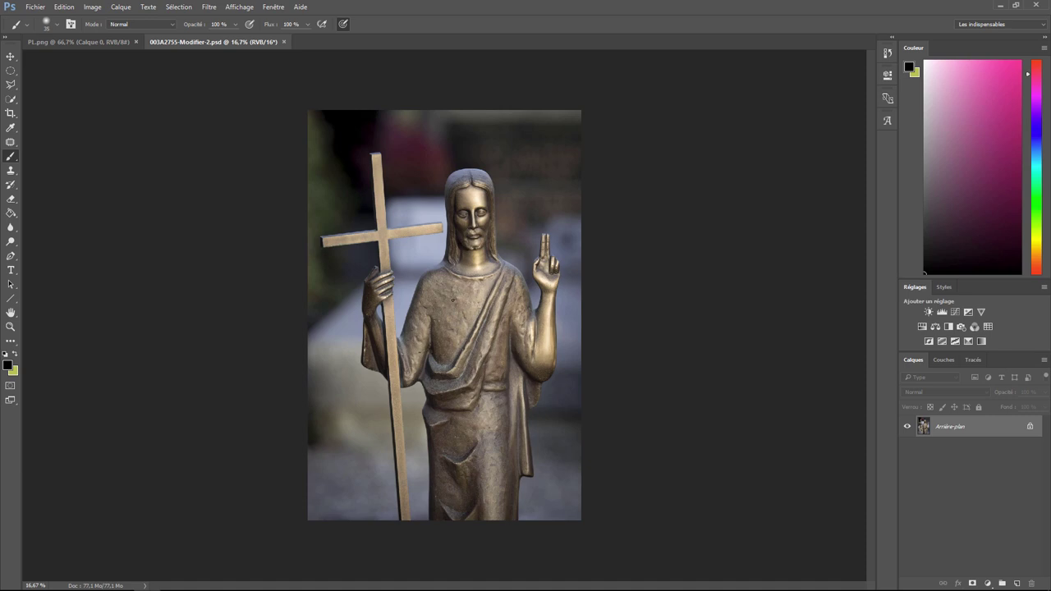
pyautogui.hotkey('ctrl', '+')
pyautogui.hotkey('ctrl', '+')
pyautogui.hotkey('ctrl', '+')
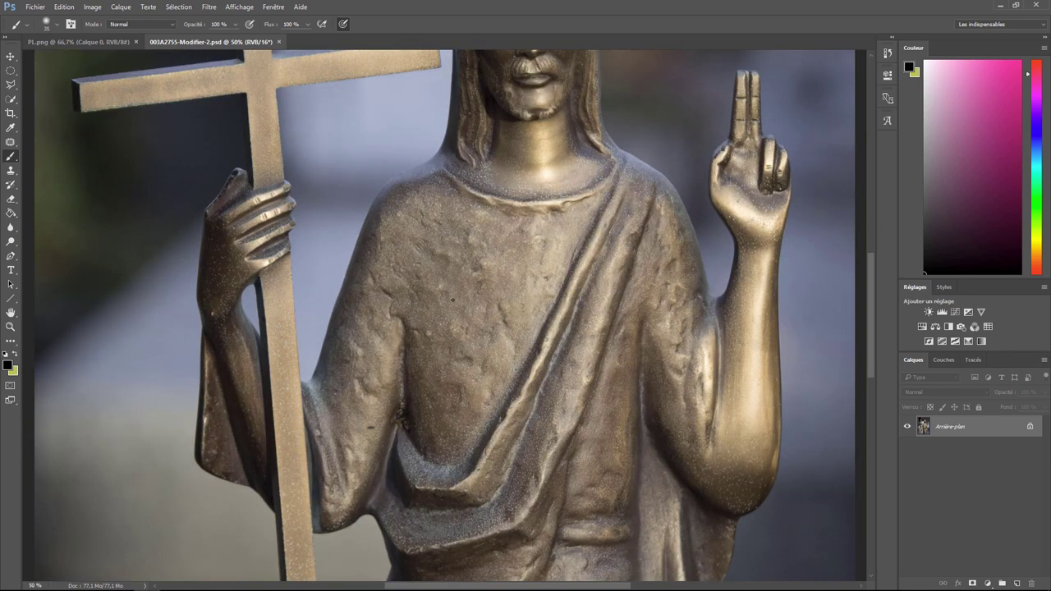
pyautogui.moveTo(643, 178); pyautogui.dragTo(349, 369)
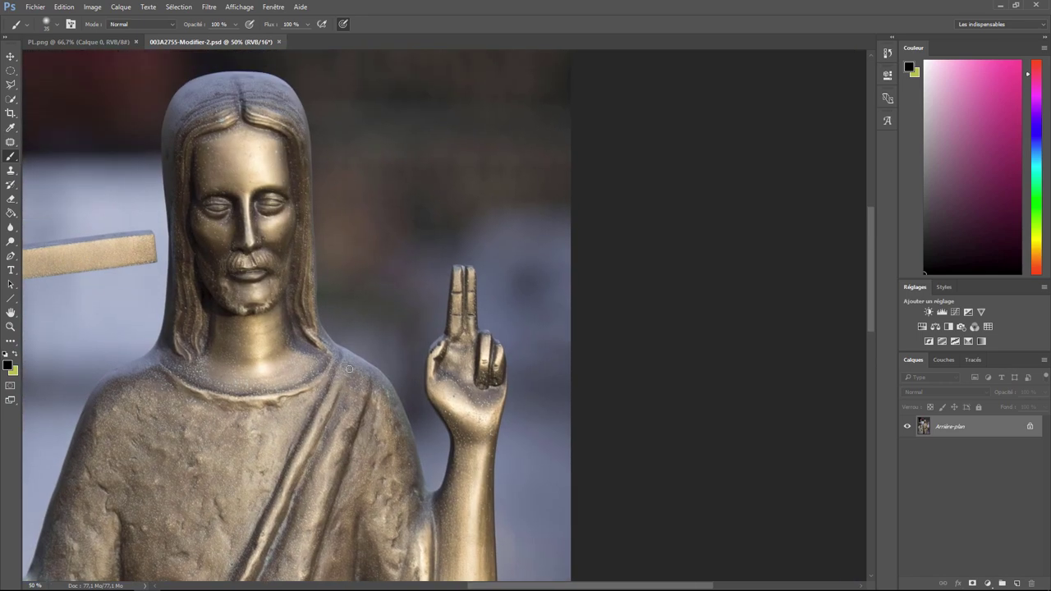
pyautogui.hotkey('ctrl', '+')
pyautogui.hotkey('ctrl', '+')
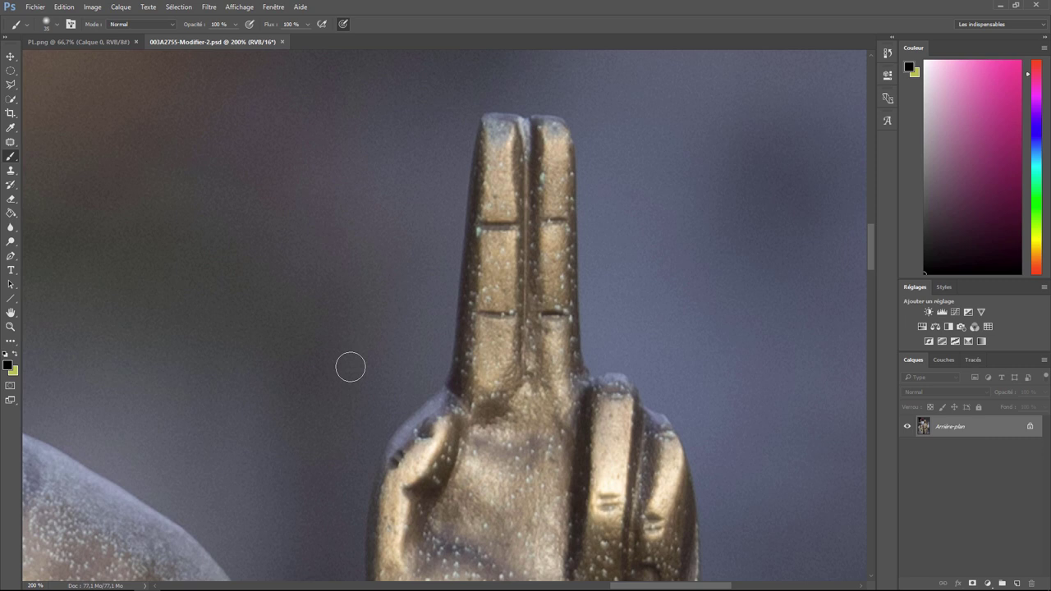
pyautogui.click(12, 99)
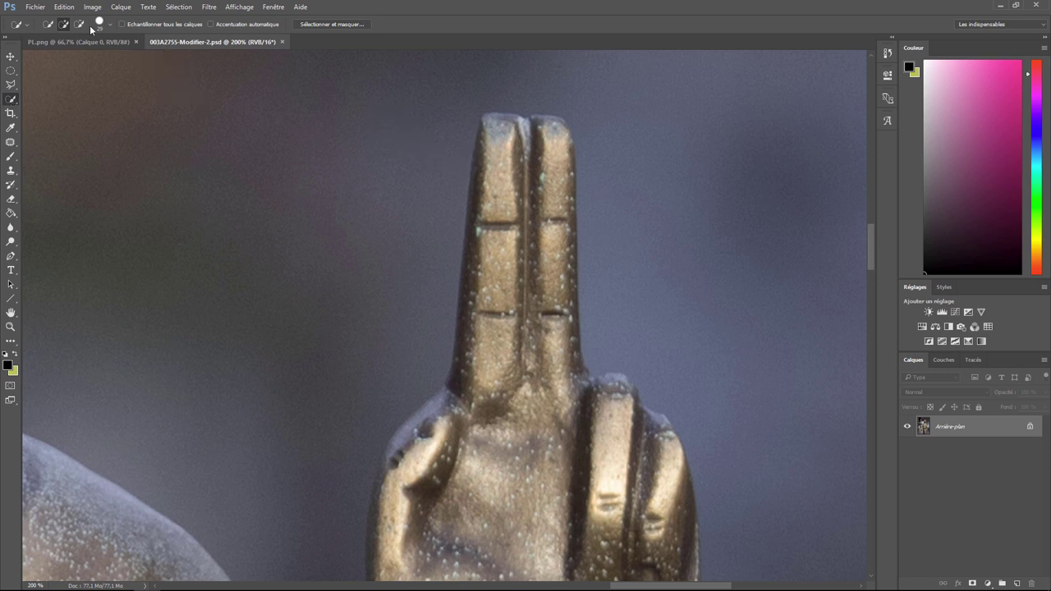
# Step: Quick-select the left raised finger down to the palm, subtracting spill onto the right finger
pyautogui.moveTo(499, 138)
pyautogui.mouseDown()
pyautogui.moveTo(489, 330)
pyautogui.moveTo(501, 327)
pyautogui.moveTo(487, 187)
pyautogui.moveTo(510, 165)
pyautogui.mouseUp()
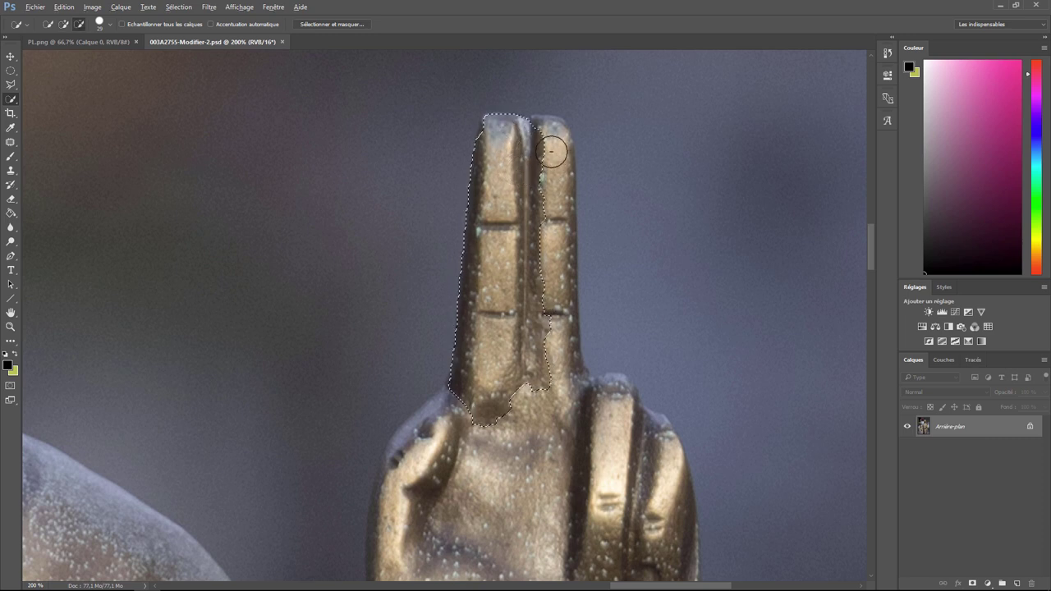
pyautogui.press('alt')
pyautogui.moveTo(551, 133); pyautogui.dragTo(544, 398)
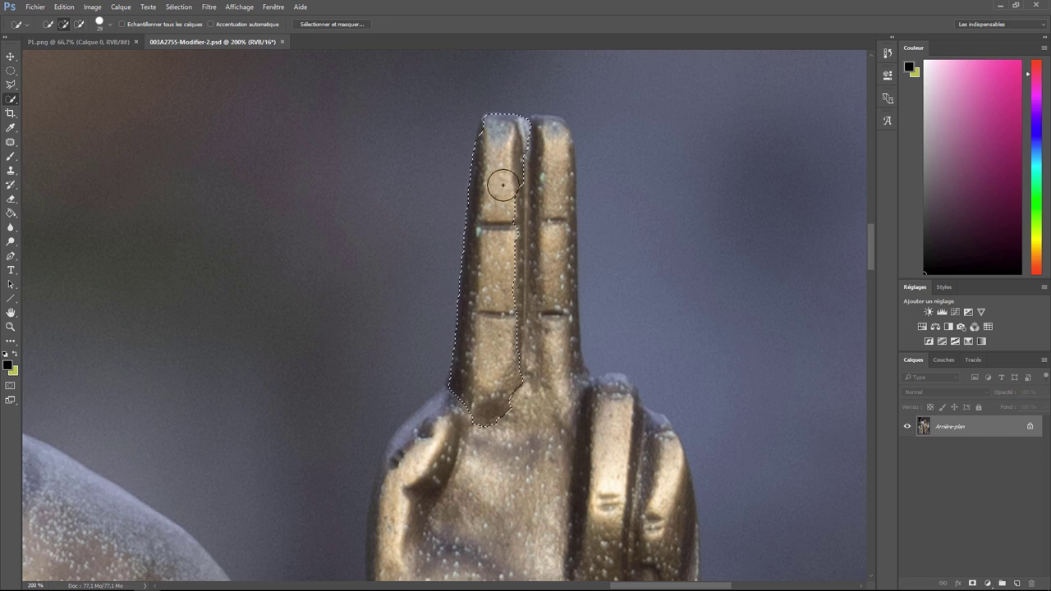
pyautogui.moveTo(508, 186); pyautogui.dragTo(508, 351)
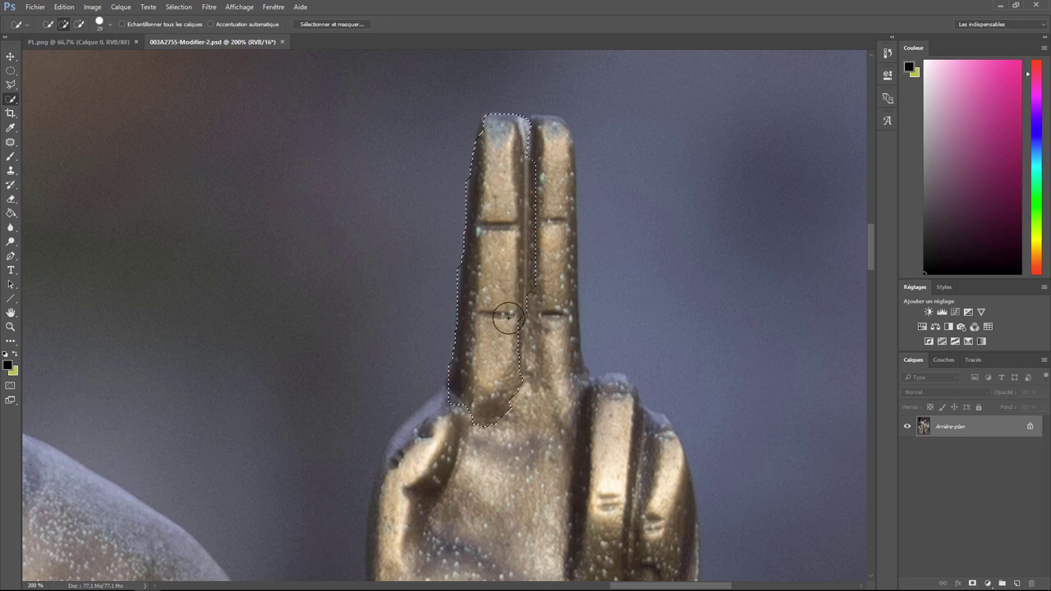
pyautogui.moveTo(563, 205); pyautogui.dragTo(544, 248)
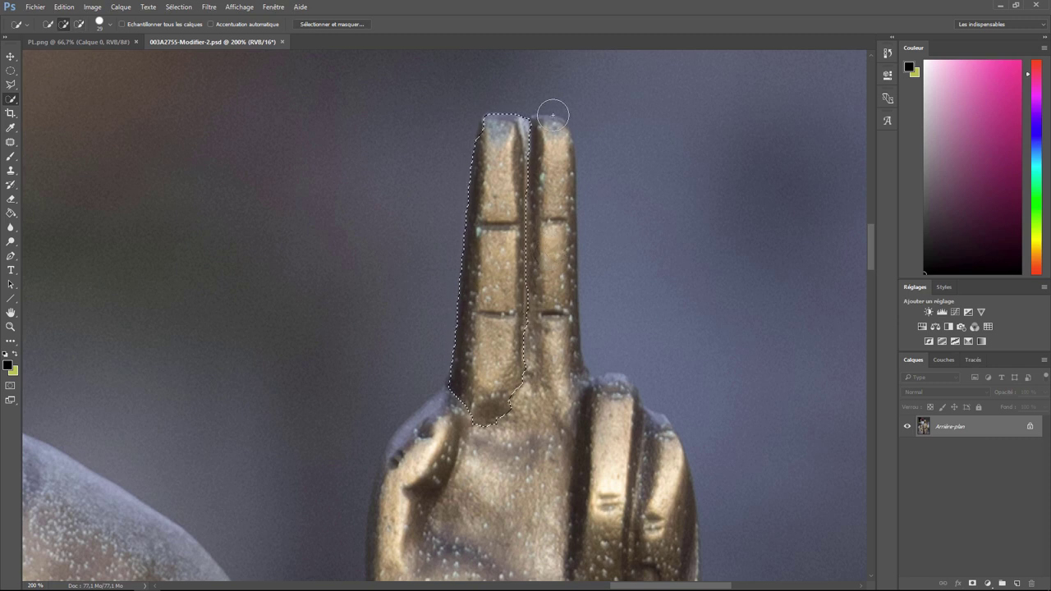
pyautogui.press('alt')
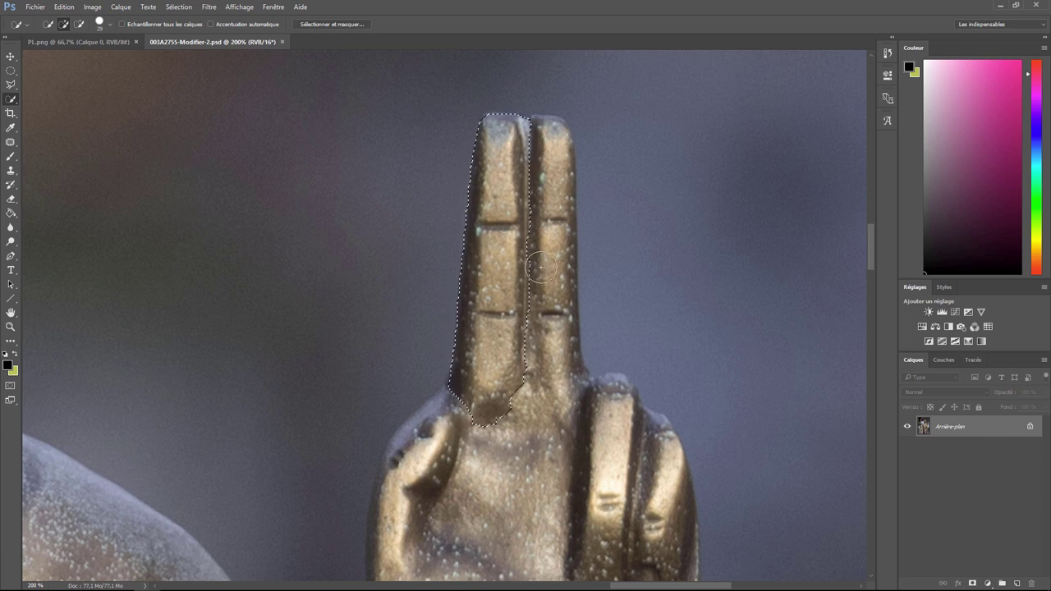
pyautogui.press('alt')
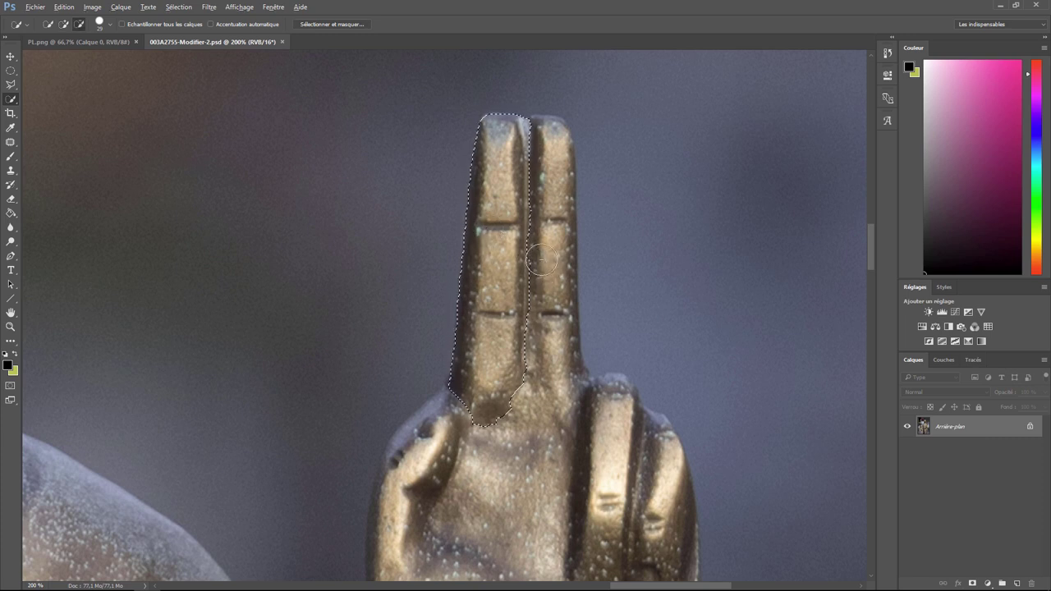
# Step: Refine the finger selection in Sélectionner et masquer with Lissage 10 and 0.7 px feather
pyautogui.click(333, 23)
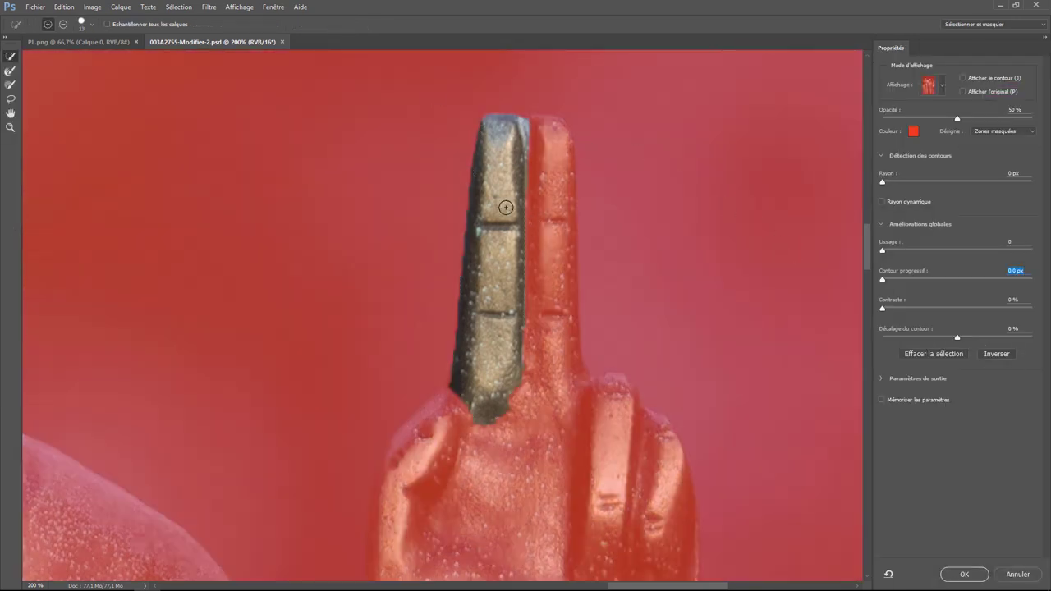
pyautogui.moveTo(882, 250); pyautogui.dragTo(909, 250)
pyautogui.moveTo(884, 282); pyautogui.dragTo(885, 283)
pyautogui.click(975, 576)
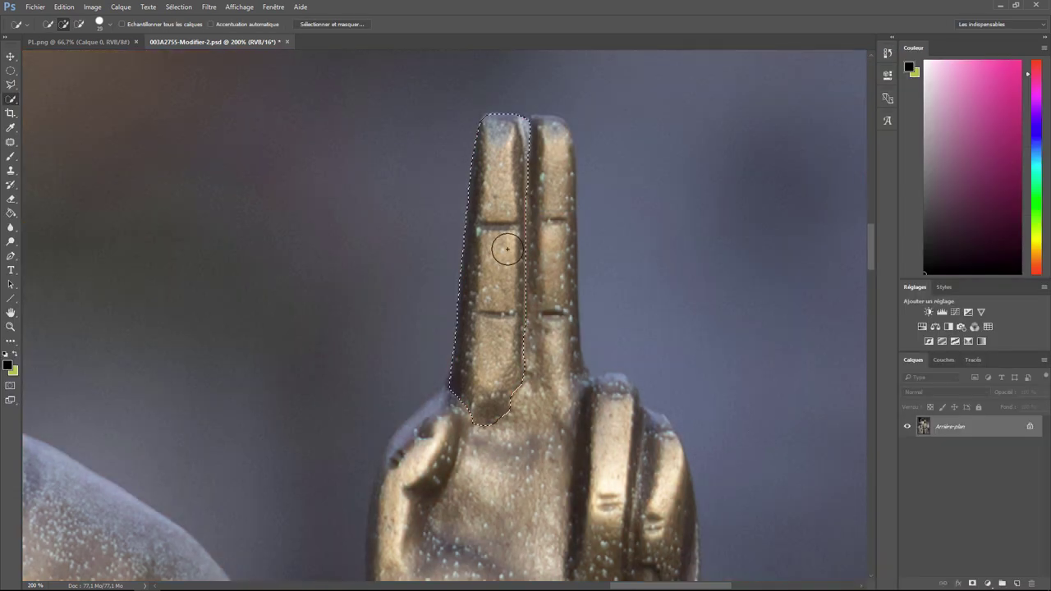
# Step: Copy the finger to Calque 1, duplicate it as Calque 1 copie, and hide both
pyautogui.rightClick(509, 254)
pyautogui.click(550, 337)
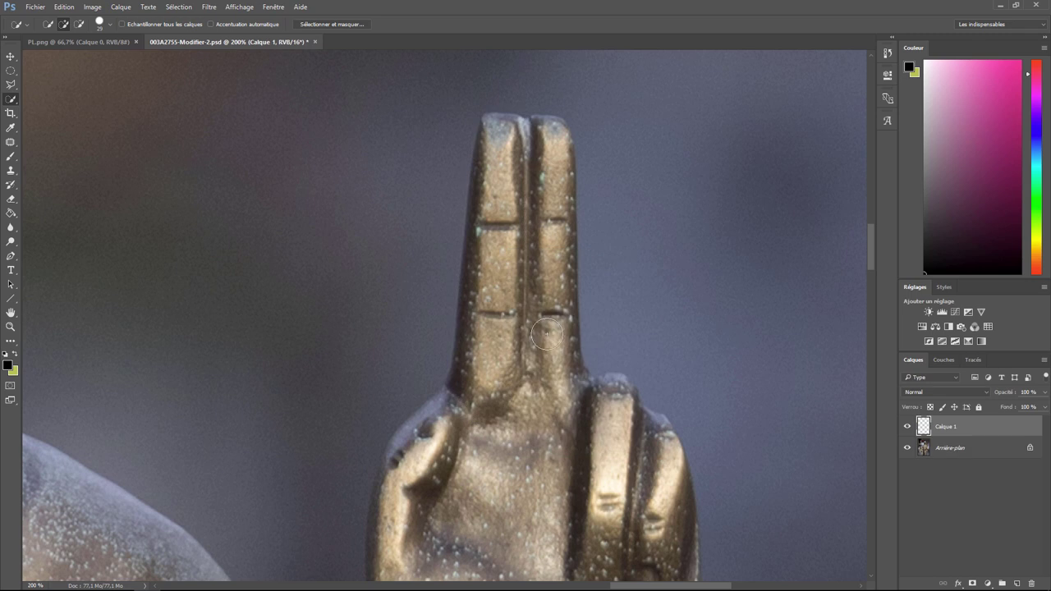
pyautogui.rightClick(955, 423)
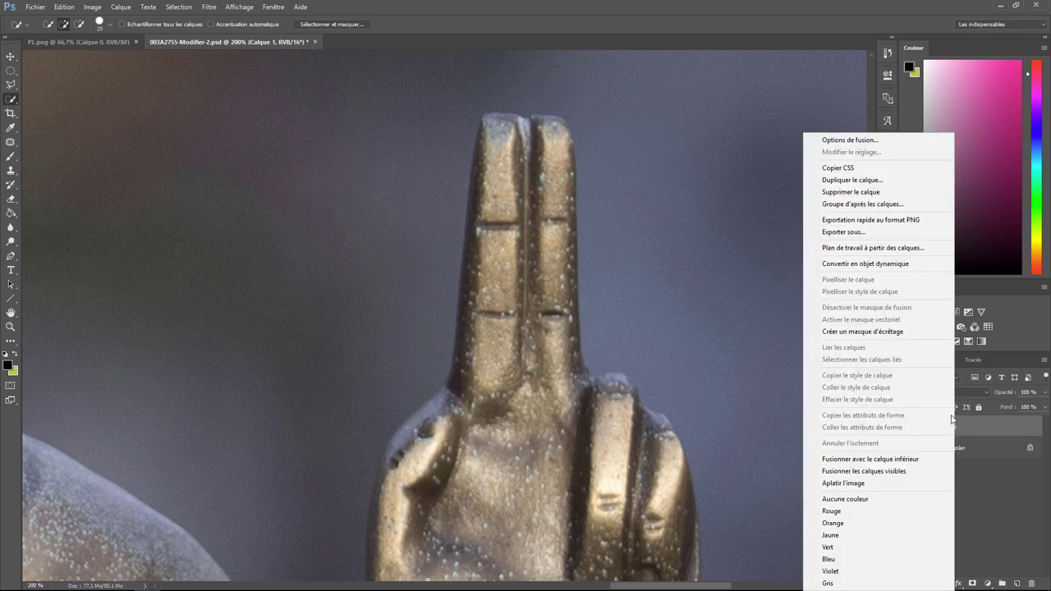
pyautogui.click(863, 181)
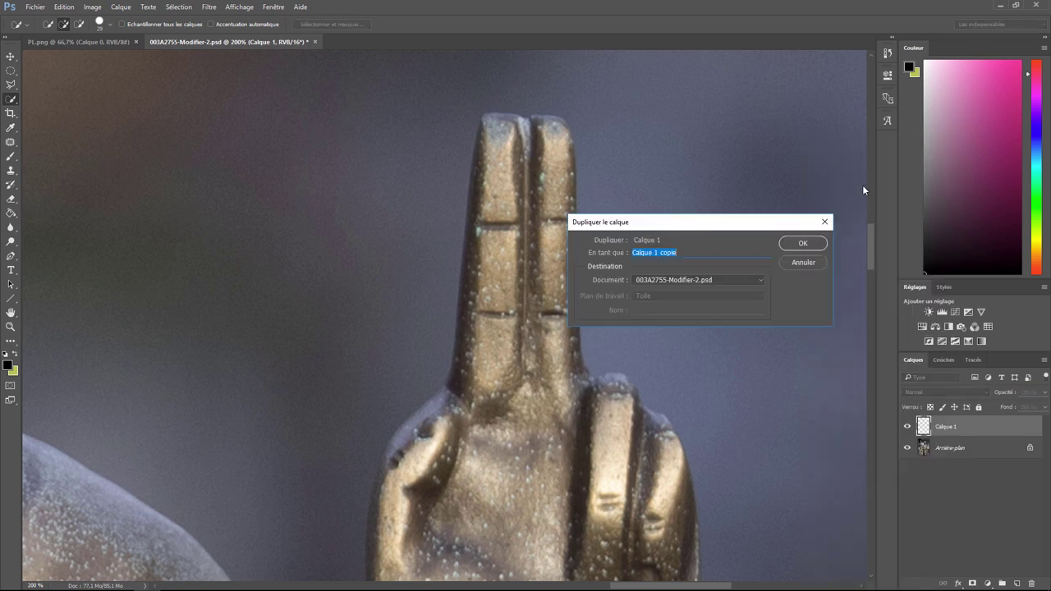
pyautogui.click(811, 243)
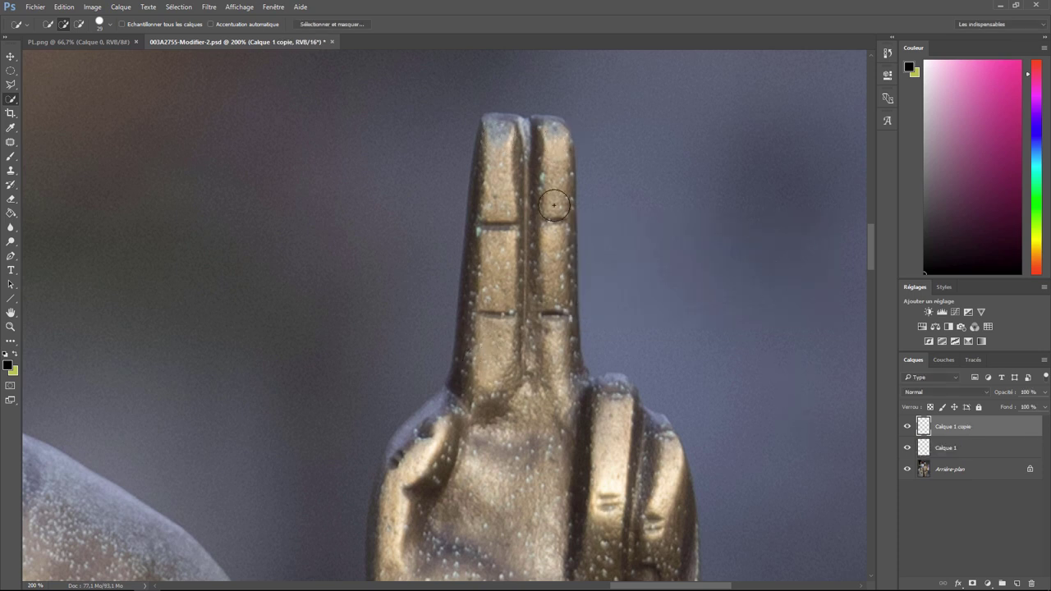
pyautogui.click(907, 426)
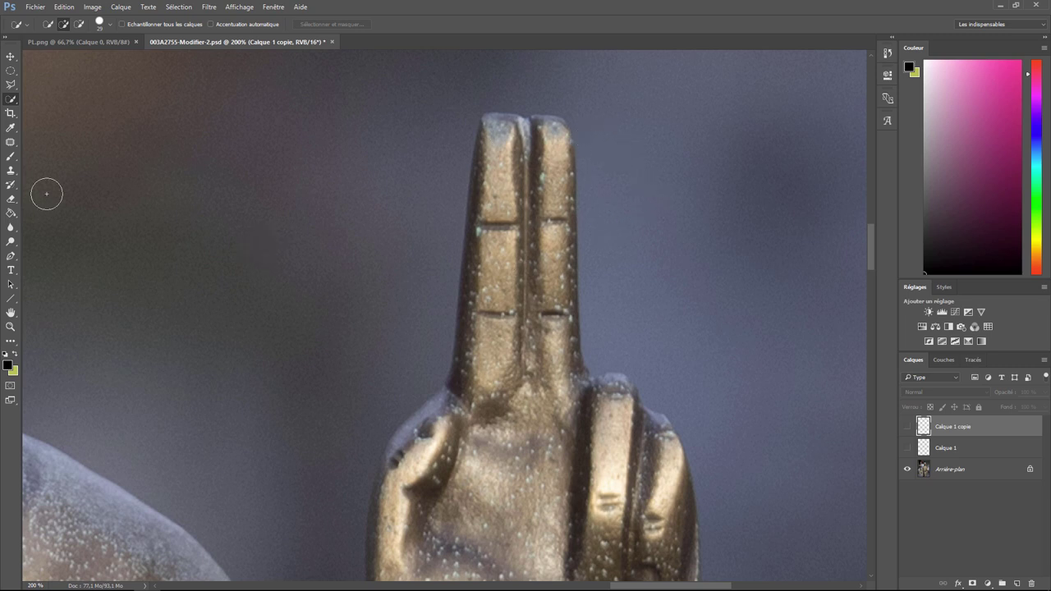
# Step: Clone-stamp grey backdrop over both raised fingers on Arrière-plan, then zoom out to 100%
pyautogui.click(15, 172)
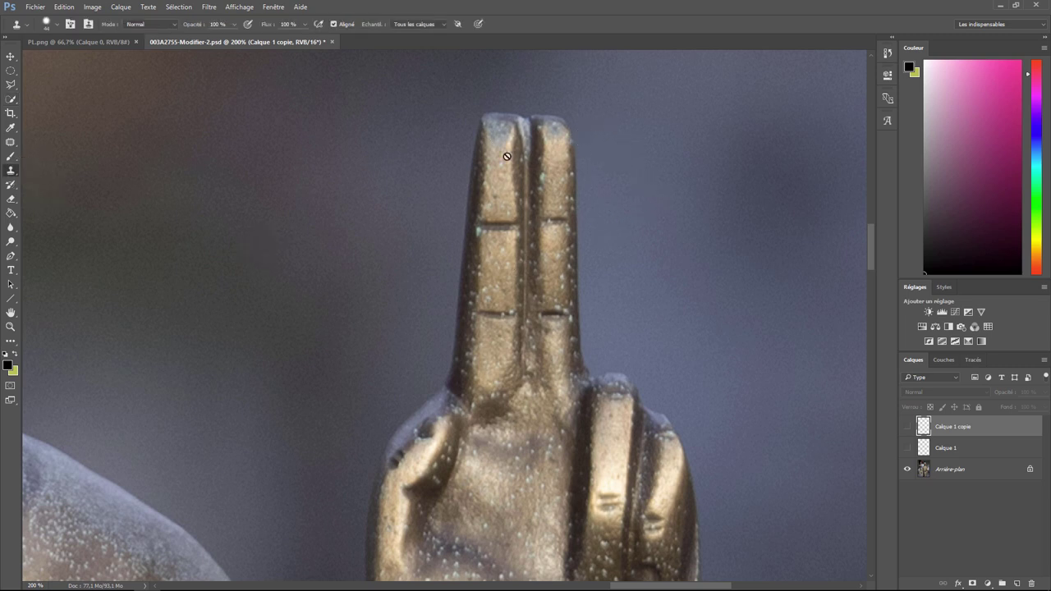
pyautogui.click(966, 477)
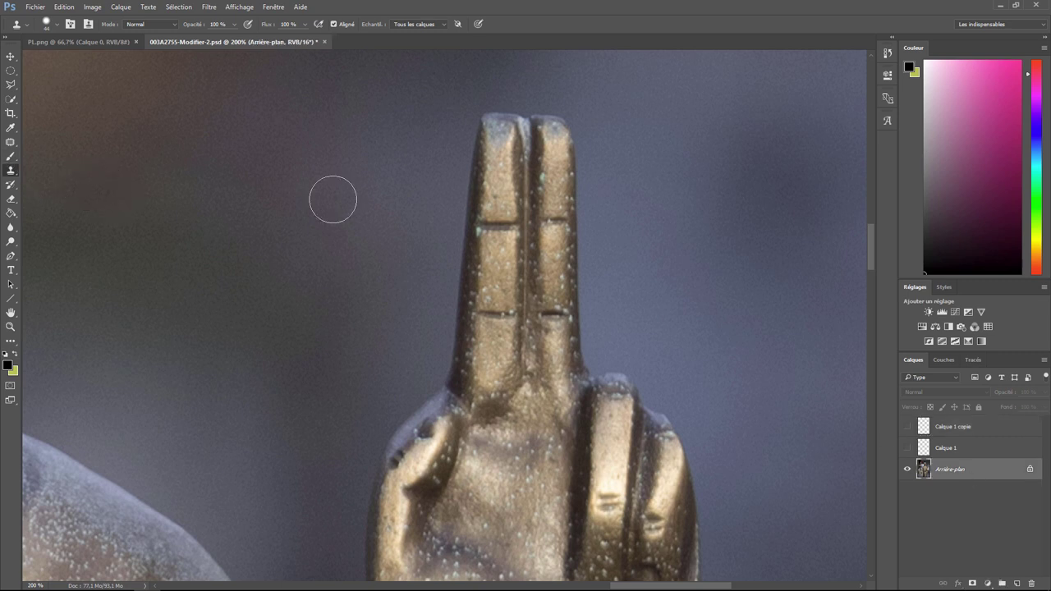
pyautogui.keyDown('alt'); pyautogui.click(424, 123); pyautogui.keyUp('alt')
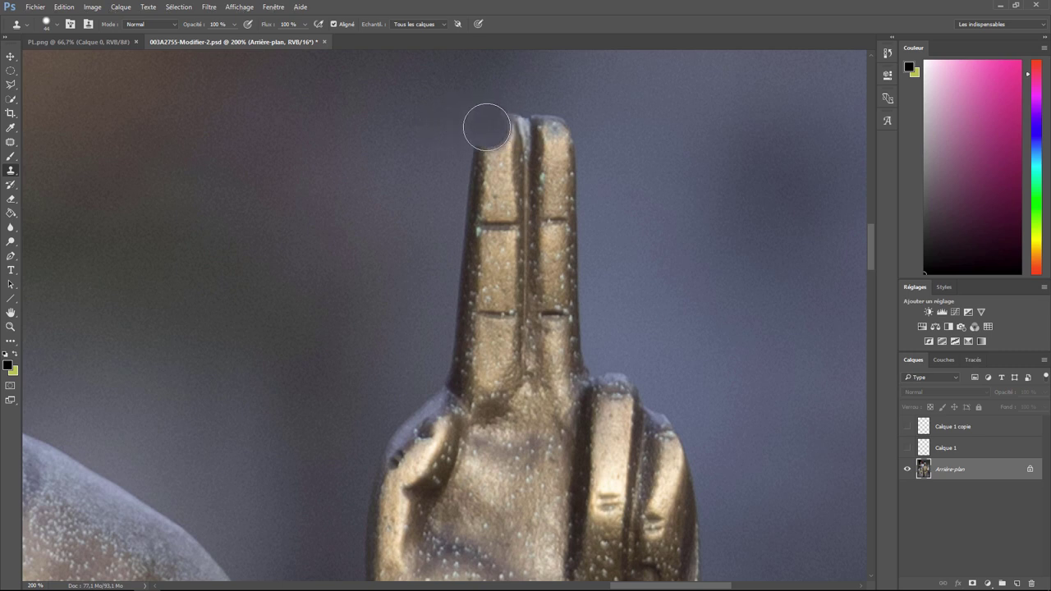
pyautogui.moveTo(485, 122)
pyautogui.mouseDown()
pyautogui.moveTo(469, 348)
pyautogui.moveTo(472, 296)
pyautogui.mouseUp()
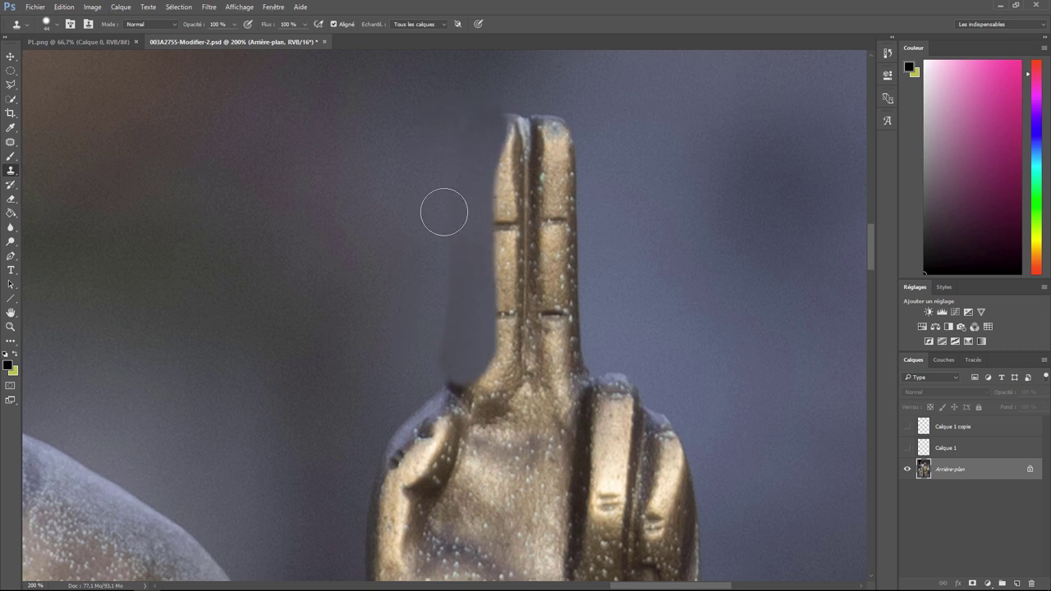
pyautogui.keyDown('alt'); pyautogui.click(433, 134); pyautogui.keyUp('alt')
pyautogui.moveTo(507, 132)
pyautogui.mouseDown()
pyautogui.moveTo(499, 129)
pyautogui.moveTo(496, 361)
pyautogui.mouseUp()
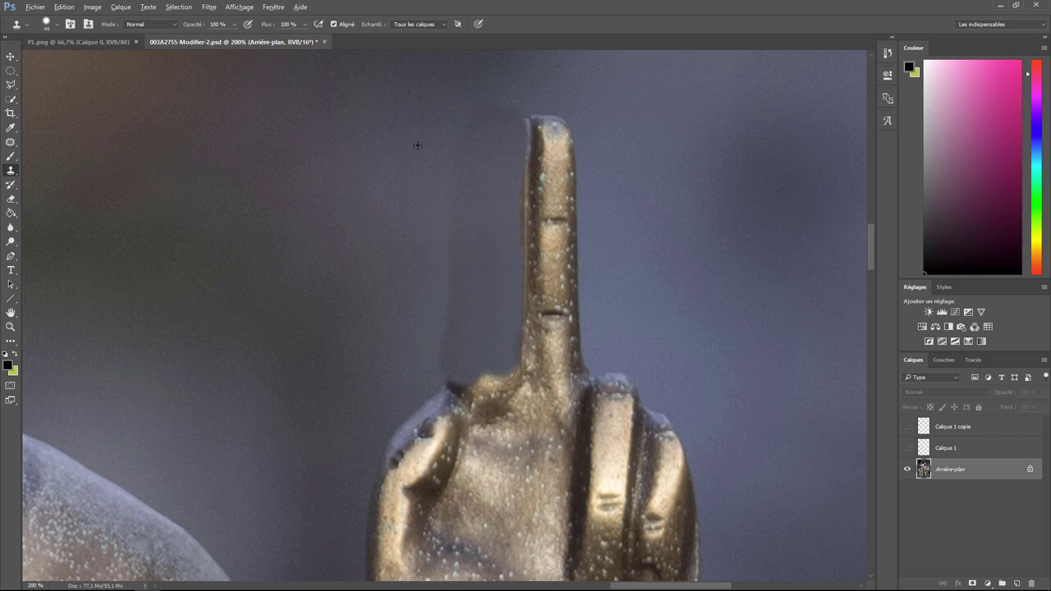
pyautogui.keyDown('alt'); pyautogui.click(619, 136); pyautogui.keyUp('alt')
pyautogui.moveTo(592, 124)
pyautogui.mouseDown()
pyautogui.moveTo(561, 127)
pyautogui.moveTo(567, 274)
pyautogui.moveTo(582, 338)
pyautogui.mouseUp()
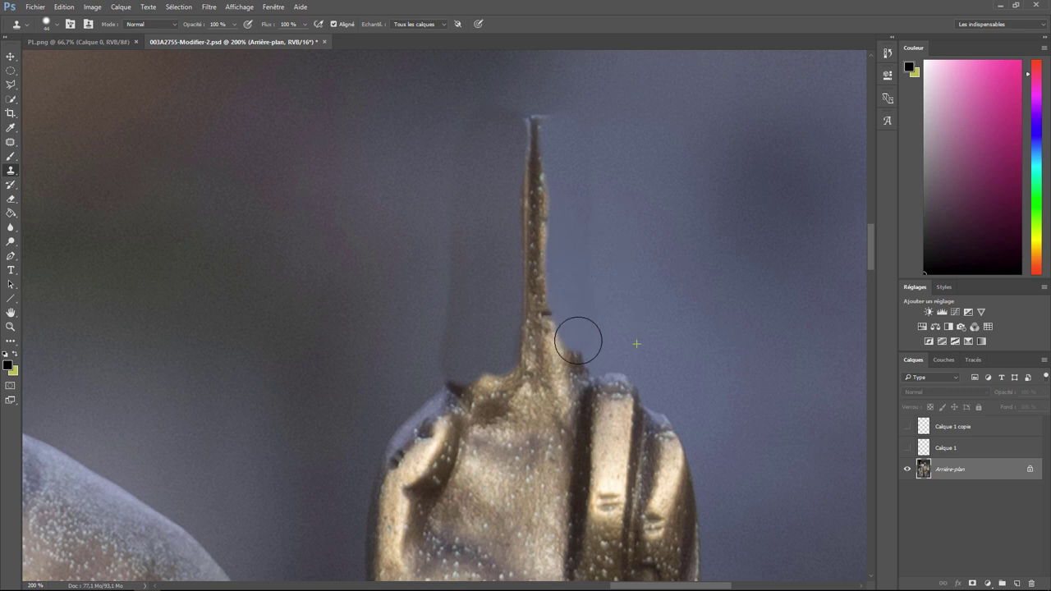
pyautogui.moveTo(538, 123)
pyautogui.mouseDown()
pyautogui.moveTo(539, 328)
pyautogui.moveTo(569, 340)
pyautogui.moveTo(521, 340)
pyautogui.moveTo(531, 336)
pyautogui.mouseUp()
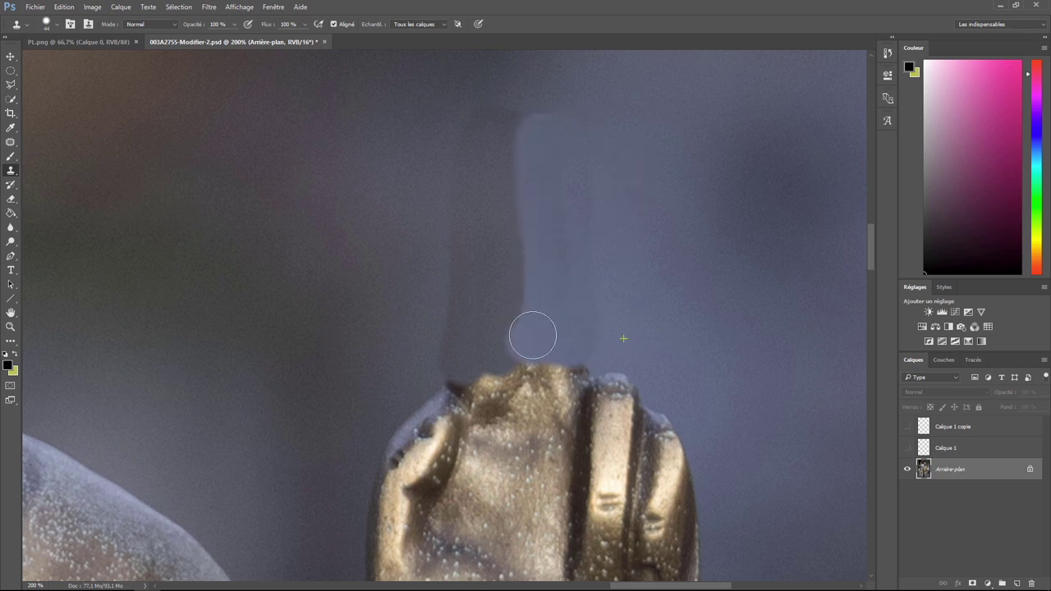
pyautogui.hotkey('ctrl', '-')
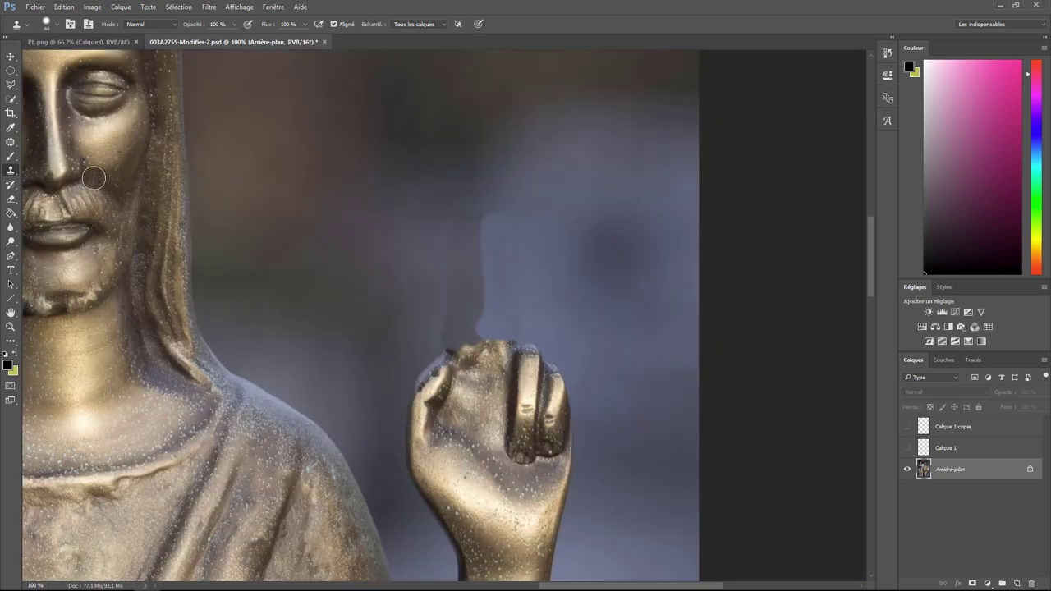
# Step: Patch the smudges above the fist with clean nearby background using the Patch tool
pyautogui.click(11, 142)
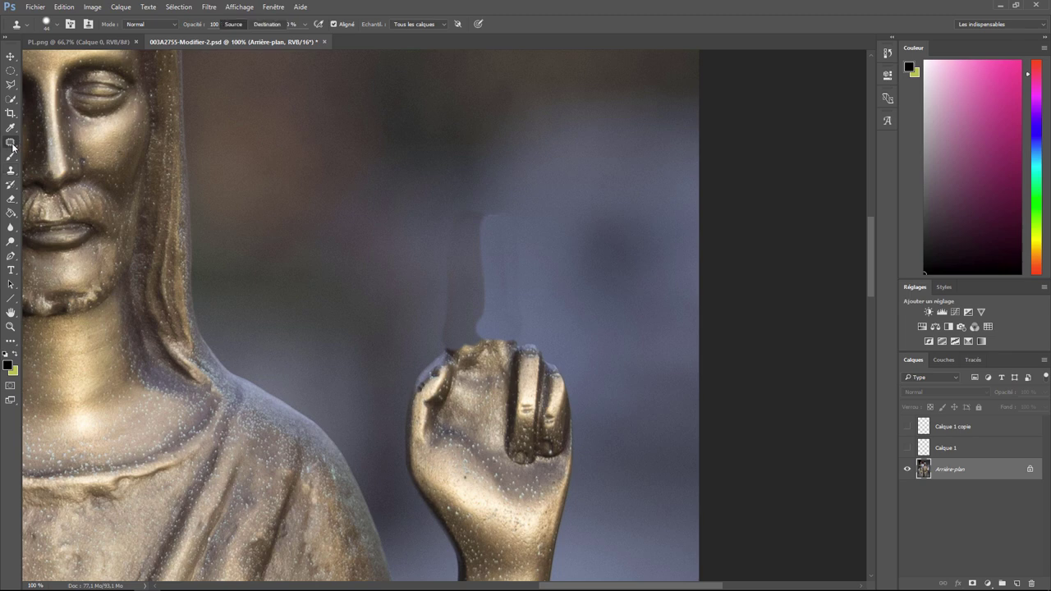
pyautogui.moveTo(493, 197)
pyautogui.mouseDown()
pyautogui.moveTo(444, 243)
pyautogui.moveTo(429, 331)
pyautogui.mouseUp()
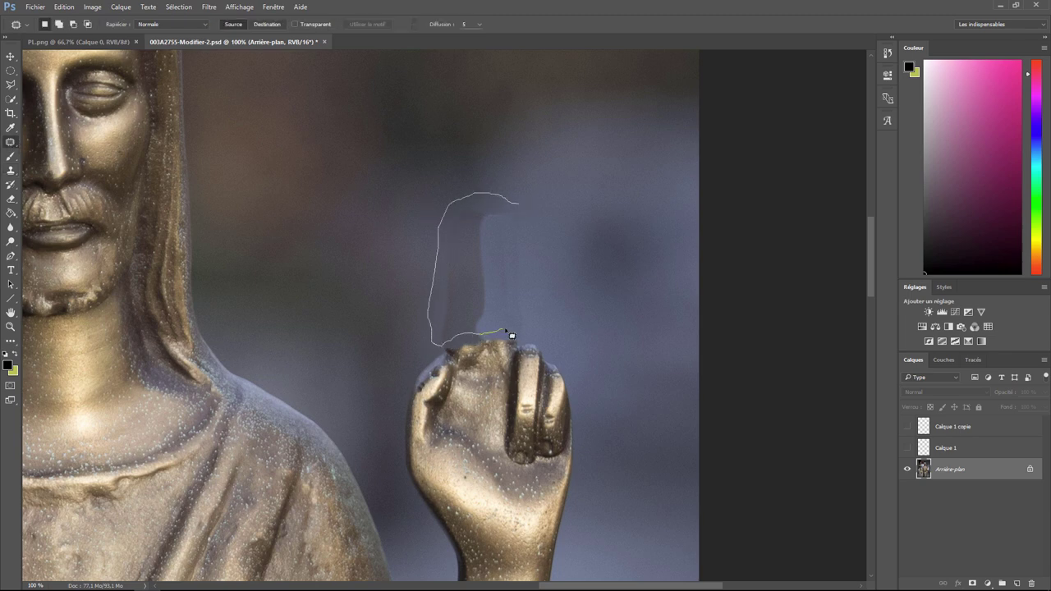
pyautogui.moveTo(540, 332); pyautogui.dragTo(539, 235)
pyautogui.moveTo(516, 277)
pyautogui.mouseDown()
pyautogui.moveTo(550, 156)
pyautogui.moveTo(612, 185)
pyautogui.mouseUp()
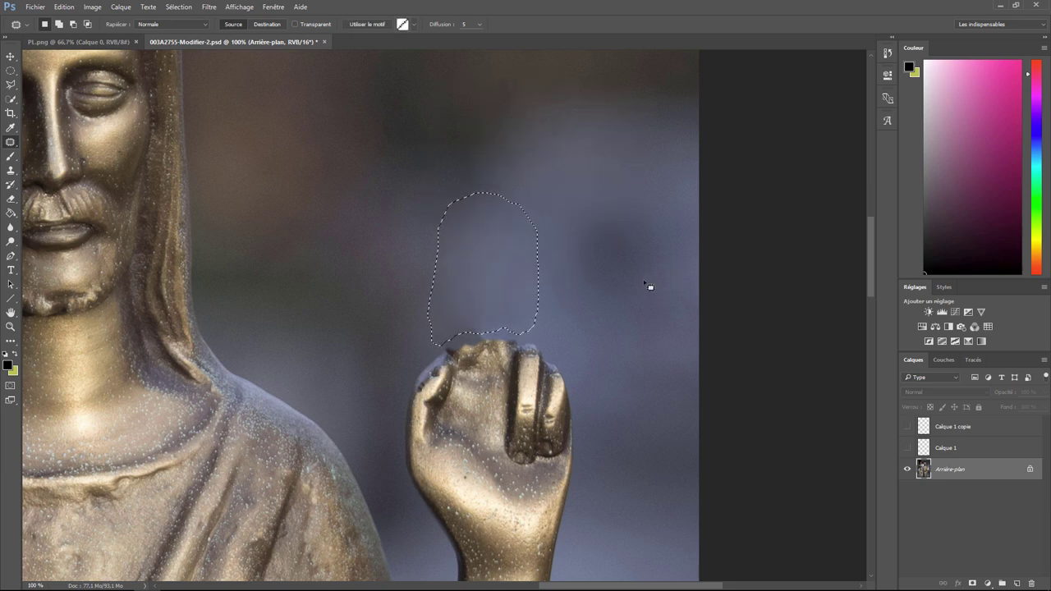
pyautogui.hotkey('ctrl', 'd')
pyautogui.moveTo(510, 227)
pyautogui.mouseDown()
pyautogui.moveTo(505, 215)
pyautogui.moveTo(533, 166)
pyautogui.mouseUp()
pyautogui.hotkey('ctrl', 'd')
# Step: Patch the remaining mark above the knuckles and make Calque 1 visible again
pyautogui.hotkey('ctrl', '+')
pyautogui.hotkey('ctrl', '+')
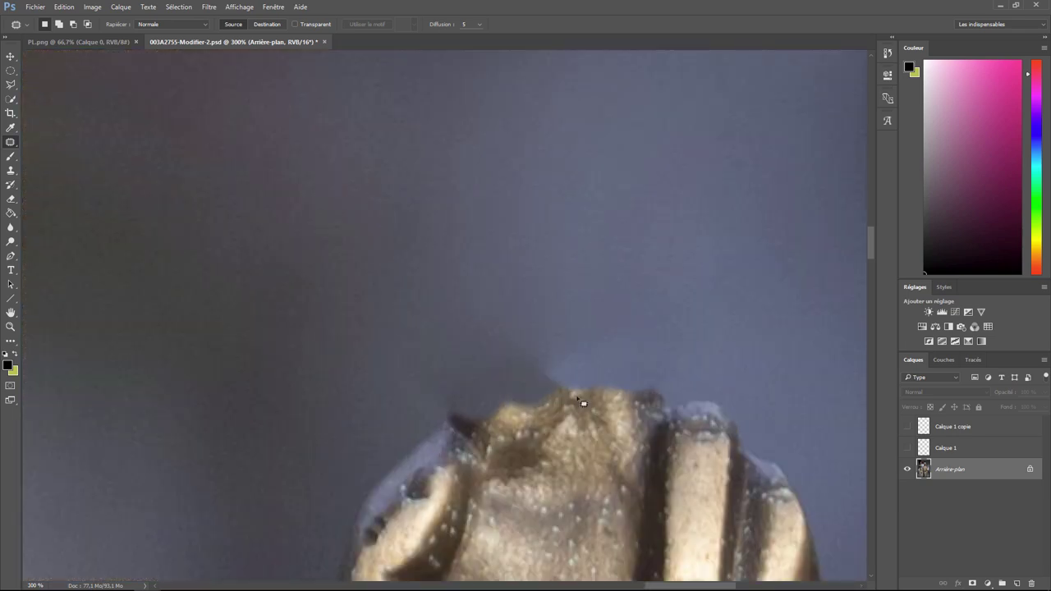
pyautogui.moveTo(509, 289)
pyautogui.mouseDown()
pyautogui.moveTo(411, 359)
pyautogui.moveTo(448, 393)
pyautogui.mouseUp()
pyautogui.moveTo(564, 363); pyautogui.dragTo(567, 365)
pyautogui.moveTo(499, 359); pyautogui.dragTo(399, 301)
pyautogui.hotkey('ctrl', 'd')
pyautogui.click(907, 448)
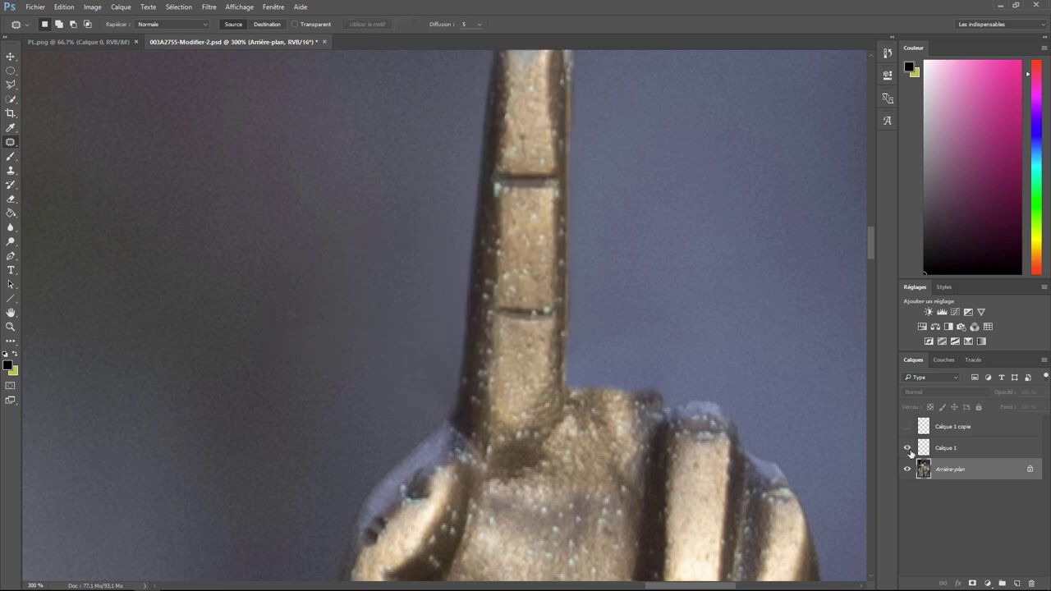
# Step: Free-transform Calque 1, rotating the finger about 21° left and moving it left onto the hand
pyautogui.click(62, 7)
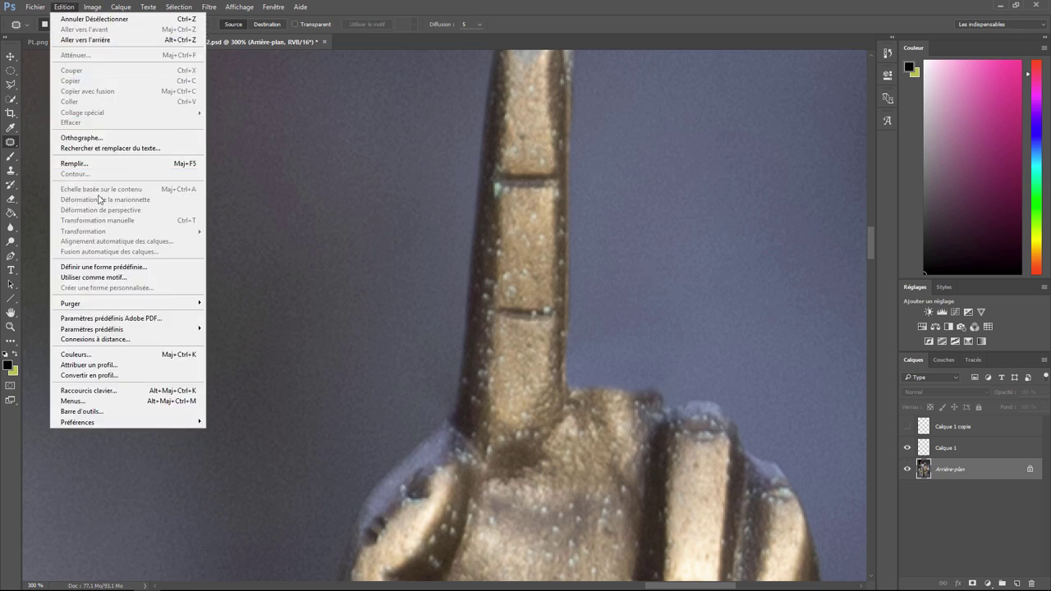
pyautogui.click(991, 451)
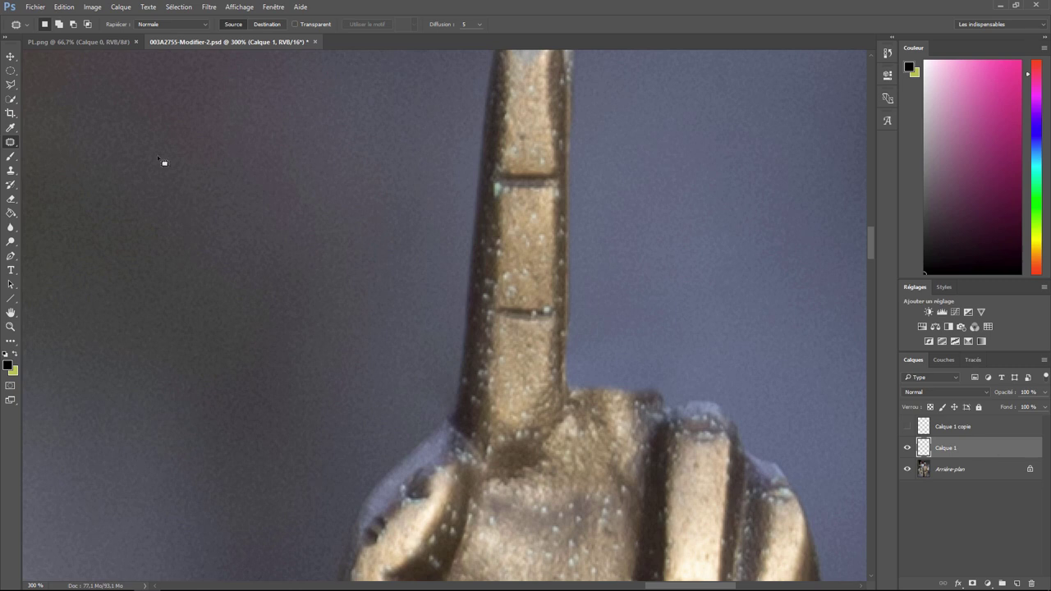
pyautogui.click(65, 8)
pyautogui.moveTo(83, 231)
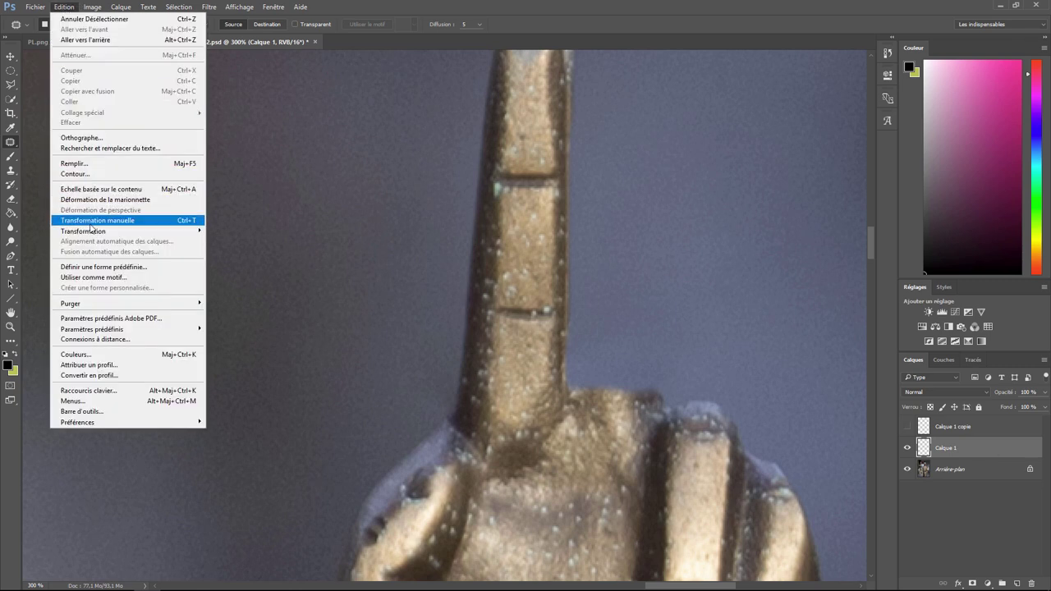
pyautogui.click(256, 257)
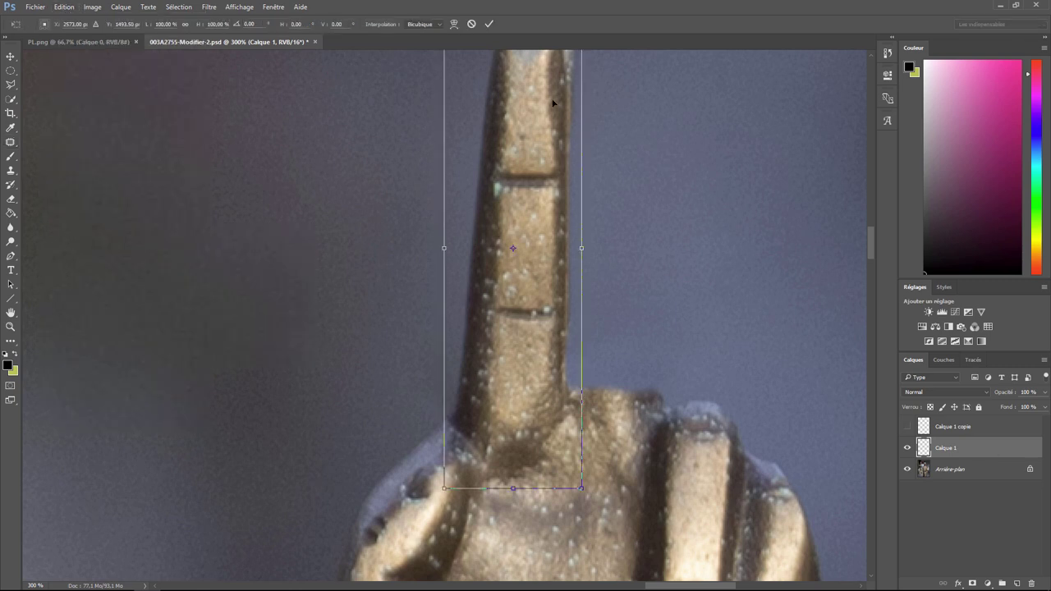
pyautogui.hotkey('ctrl', '-')
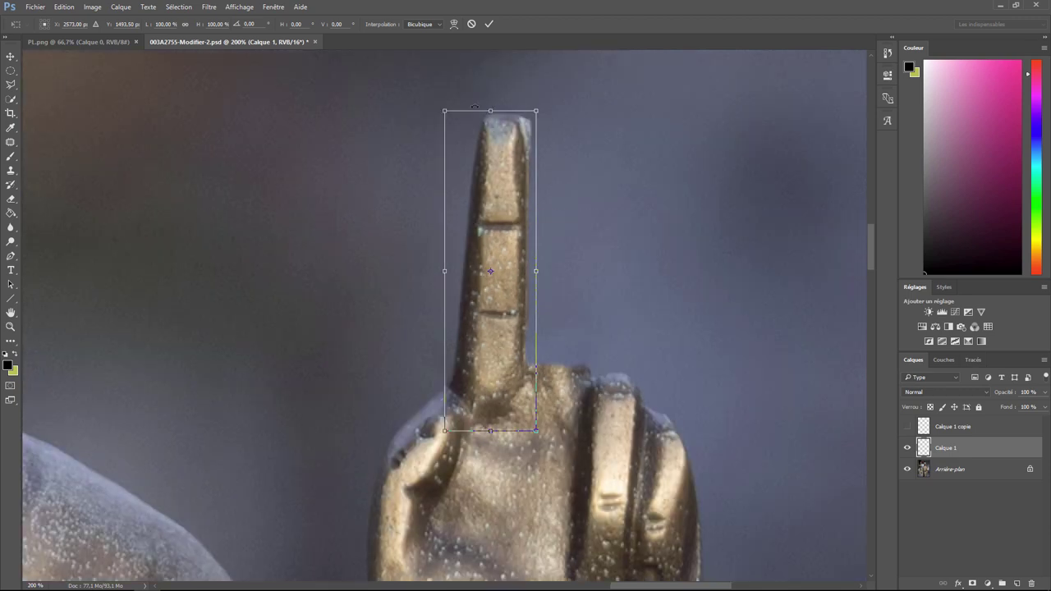
pyautogui.moveTo(431, 115); pyautogui.dragTo(386, 136)
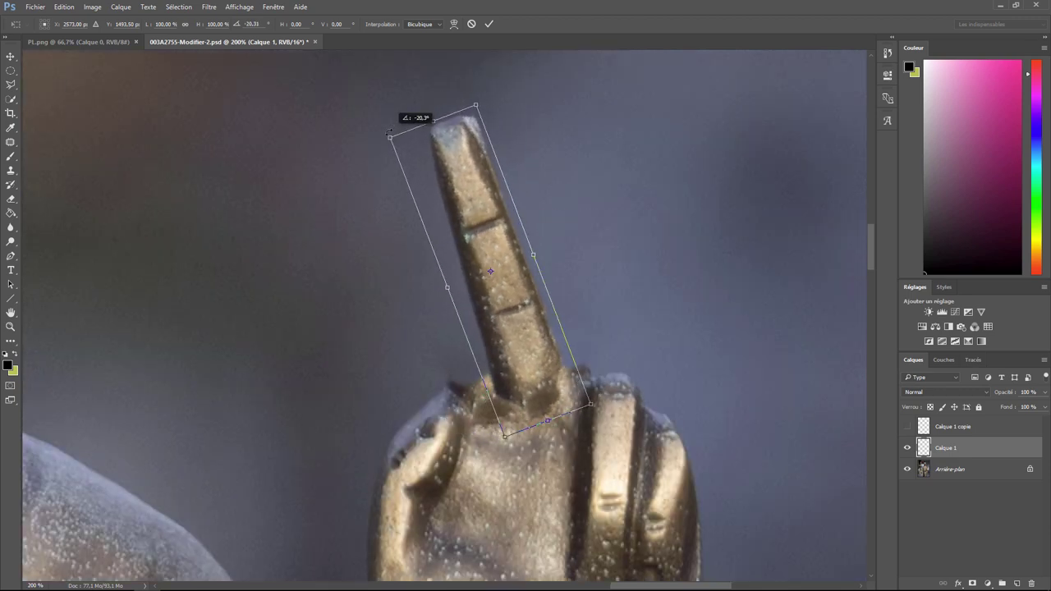
pyautogui.moveTo(497, 277); pyautogui.dragTo(460, 283)
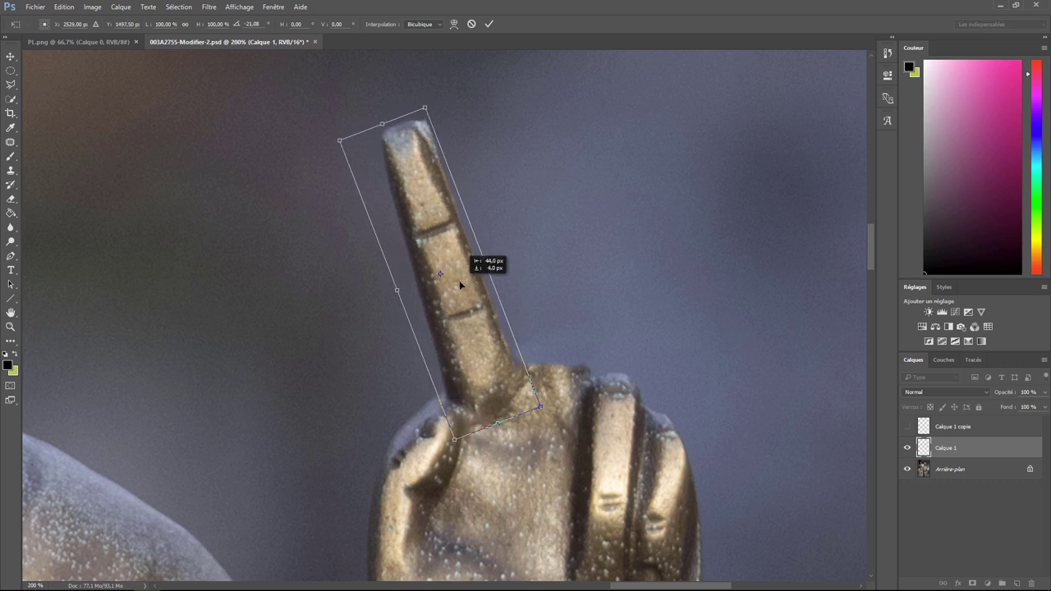
pyautogui.moveTo(460, 282); pyautogui.dragTo(464, 282)
pyautogui.press('Return')
# Step: Show the second finger copy and compare it against the tilted Calque 1 finger
pyautogui.press('j')
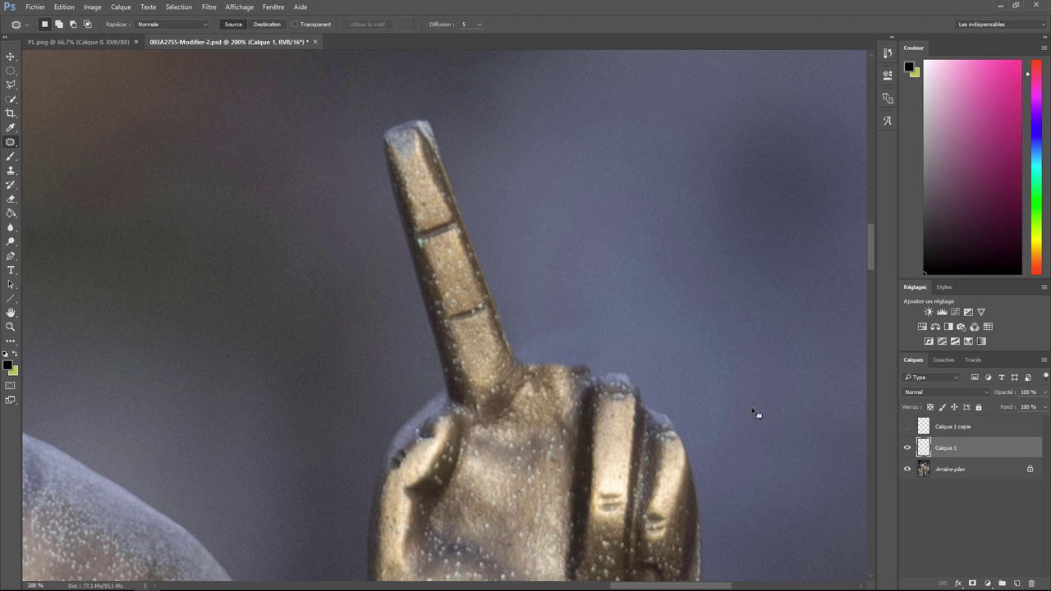
pyautogui.click(953, 427)
pyautogui.click(907, 426)
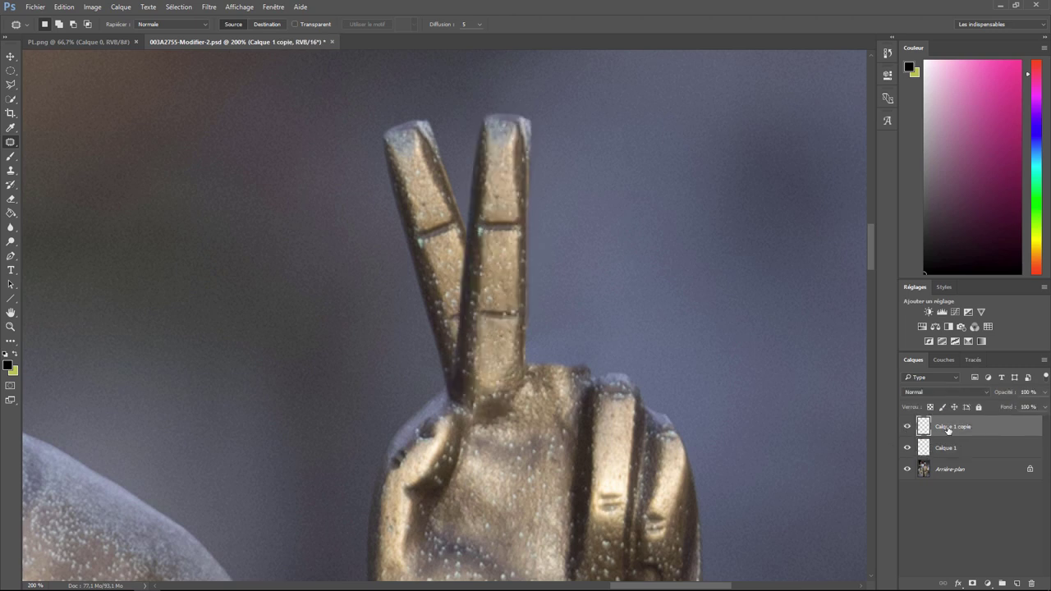
pyautogui.click(907, 448)
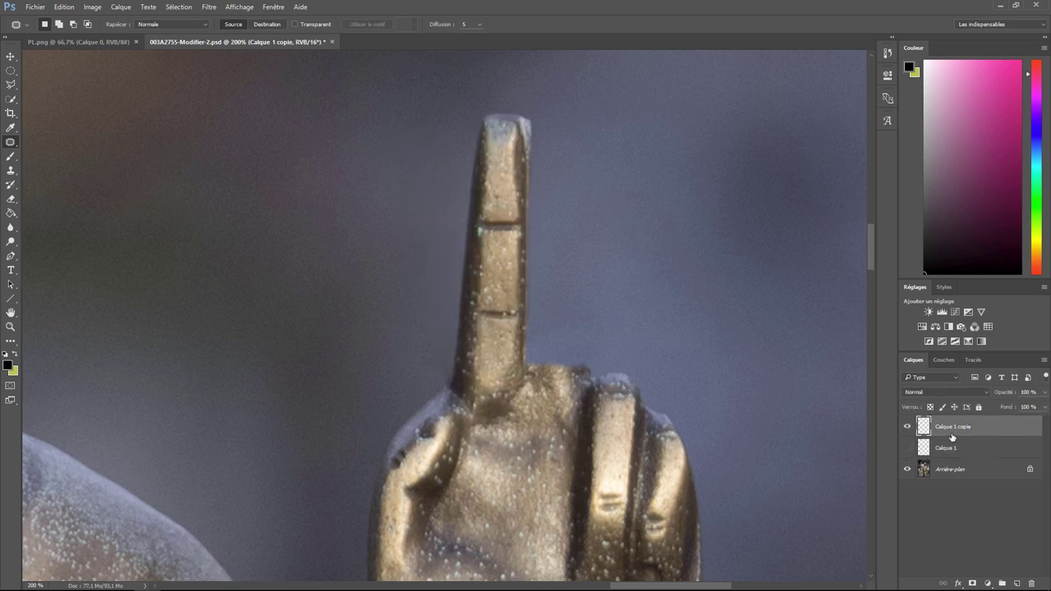
pyautogui.click(908, 447)
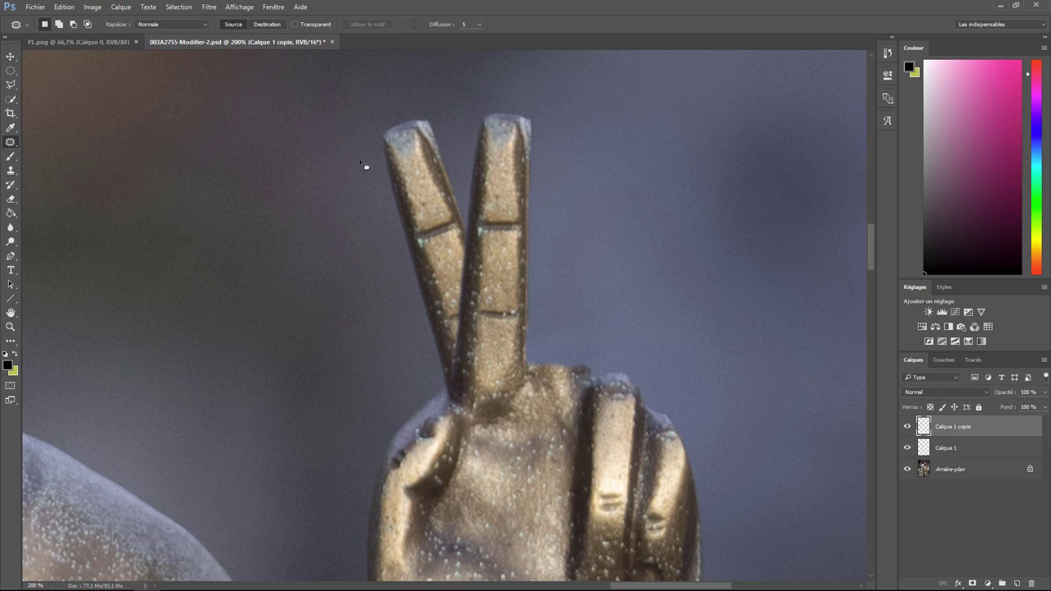
# Step: Rotate Calque 1 copie about 20° clockwise and shift it right to widen the V
pyautogui.click(64, 7)
pyautogui.moveTo(83, 231)
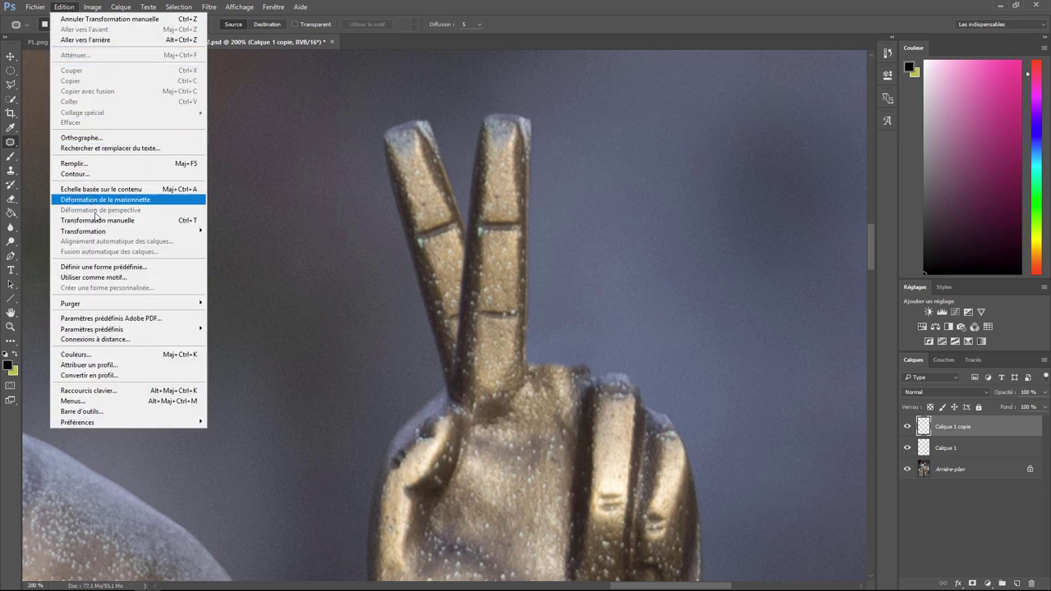
pyautogui.click(233, 245)
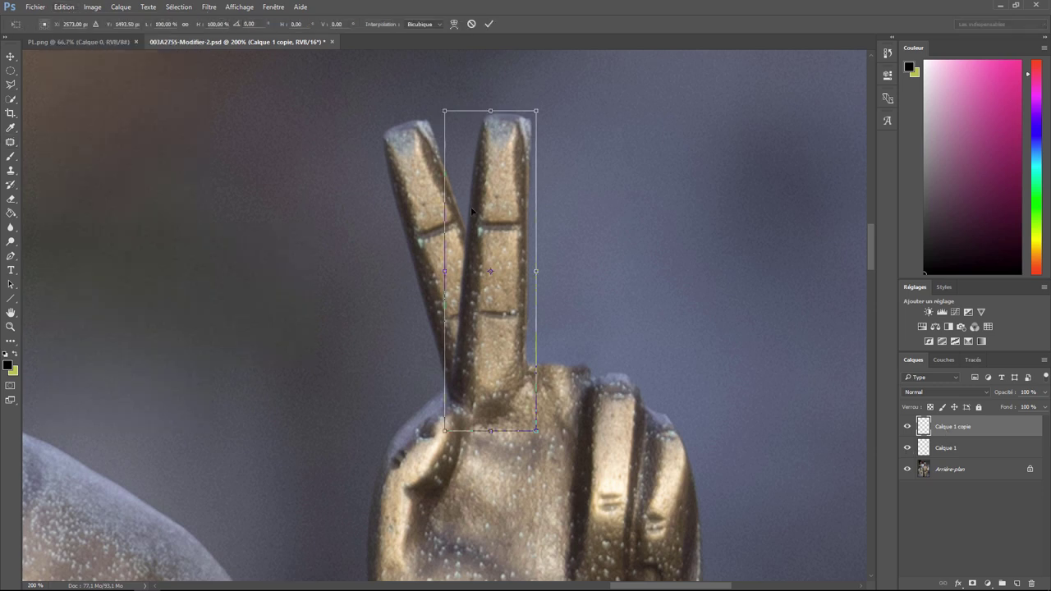
pyautogui.moveTo(472, 97); pyautogui.dragTo(525, 107)
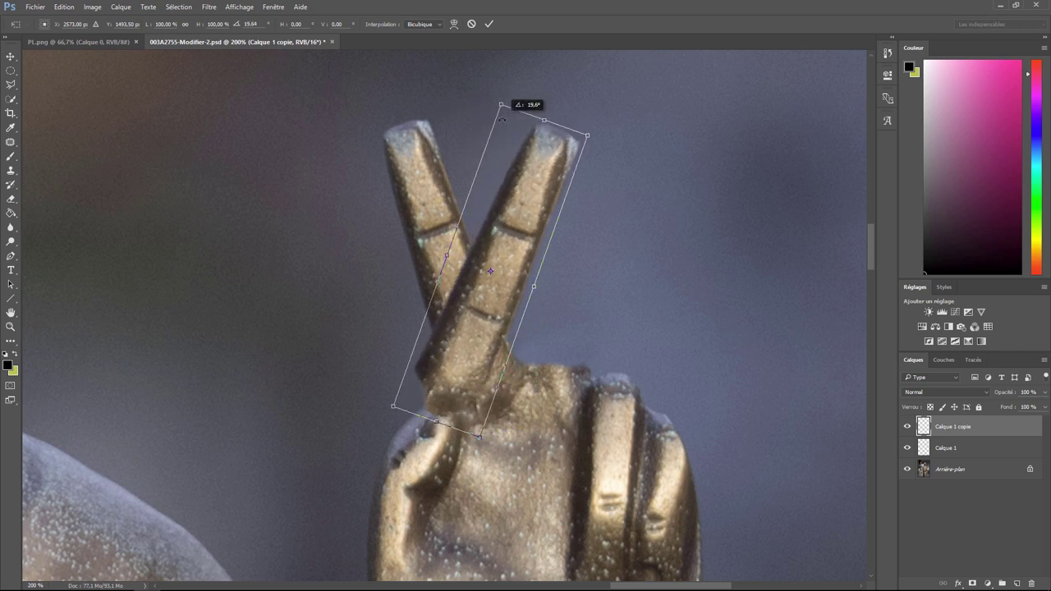
pyautogui.moveTo(499, 294); pyautogui.dragTo(580, 302)
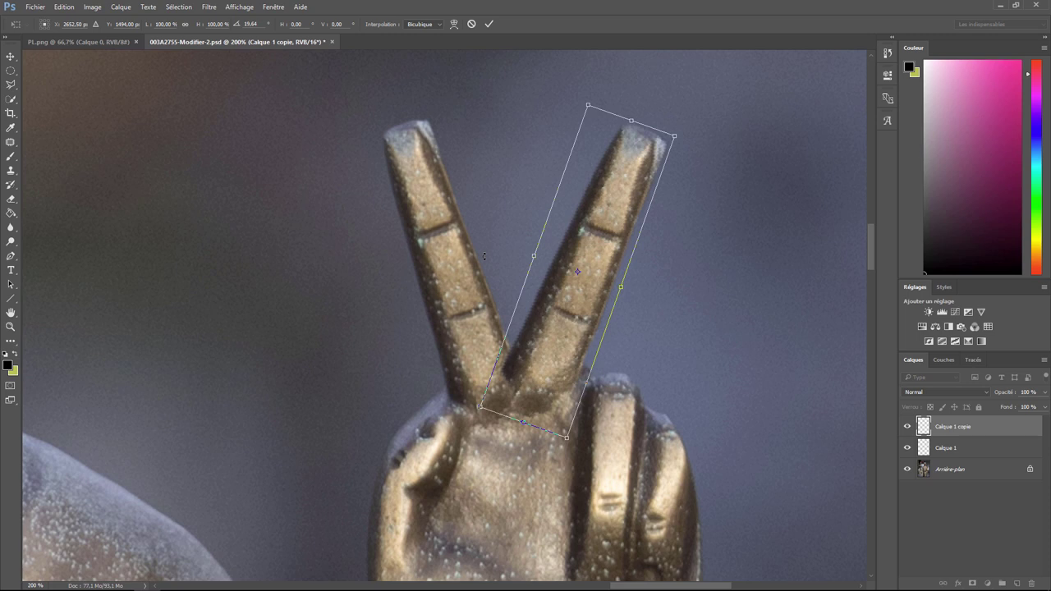
pyautogui.moveTo(584, 289); pyautogui.dragTo(581, 294)
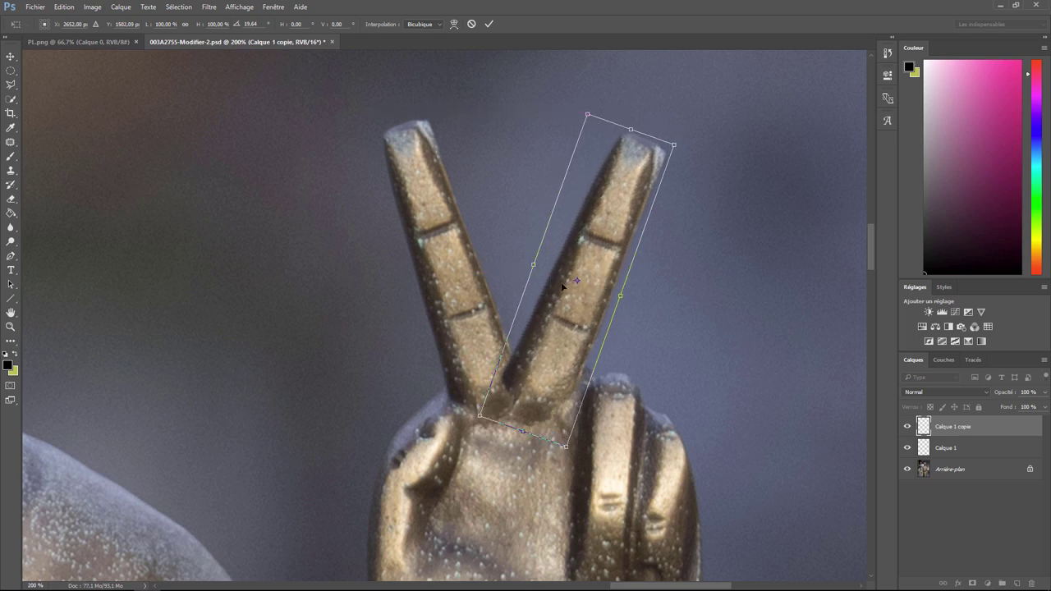
pyautogui.press('Up')
pyautogui.press('Up')
pyautogui.press('Up')
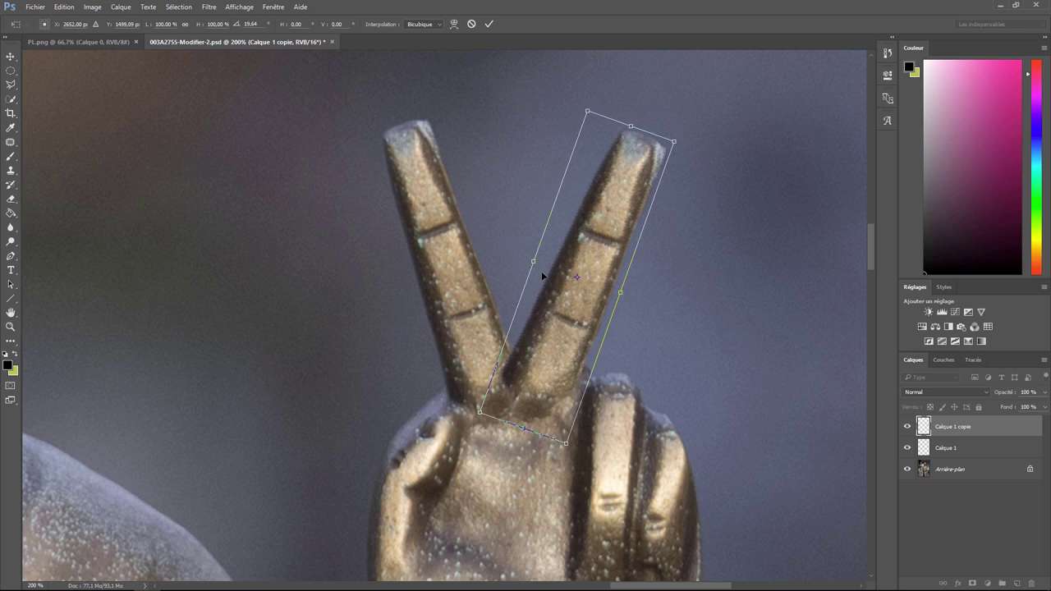
pyautogui.press('Return')
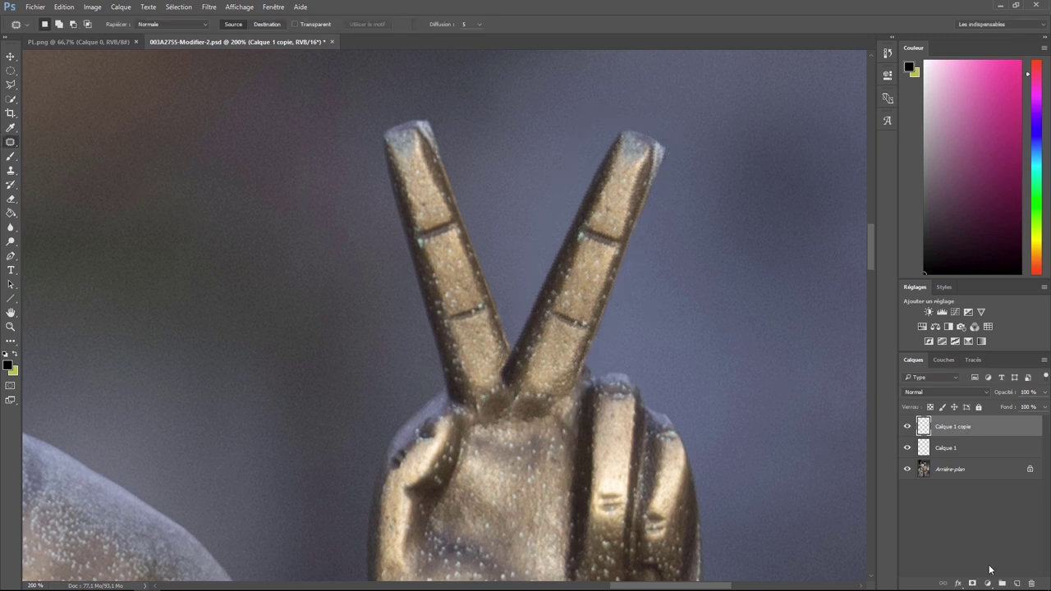
# Step: Add a layer mask to Calque 1 copie and brush-blend the seam at the finger base
pyautogui.click(973, 583)
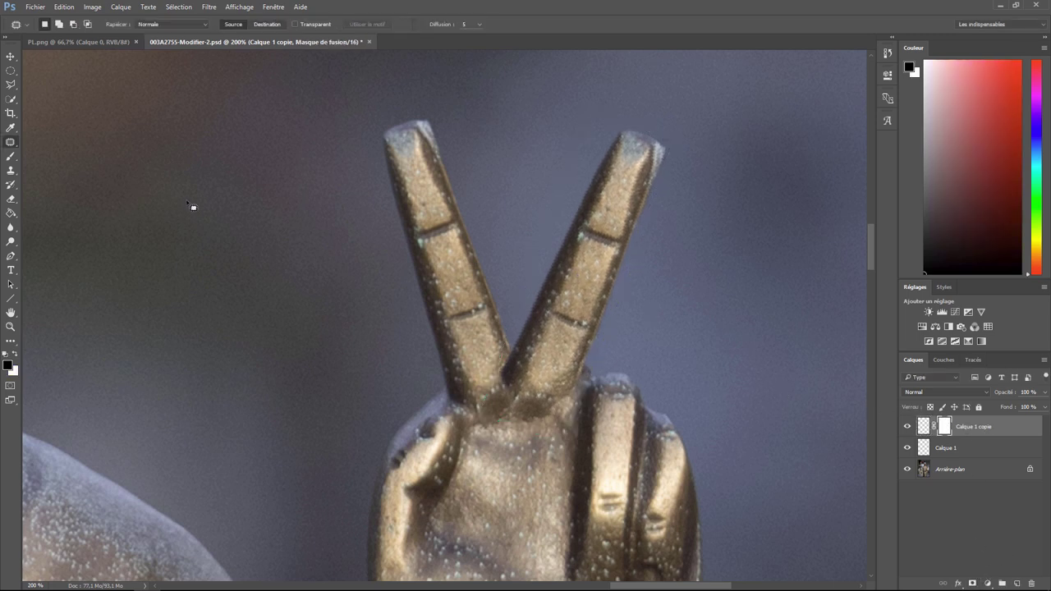
pyautogui.click(10, 156)
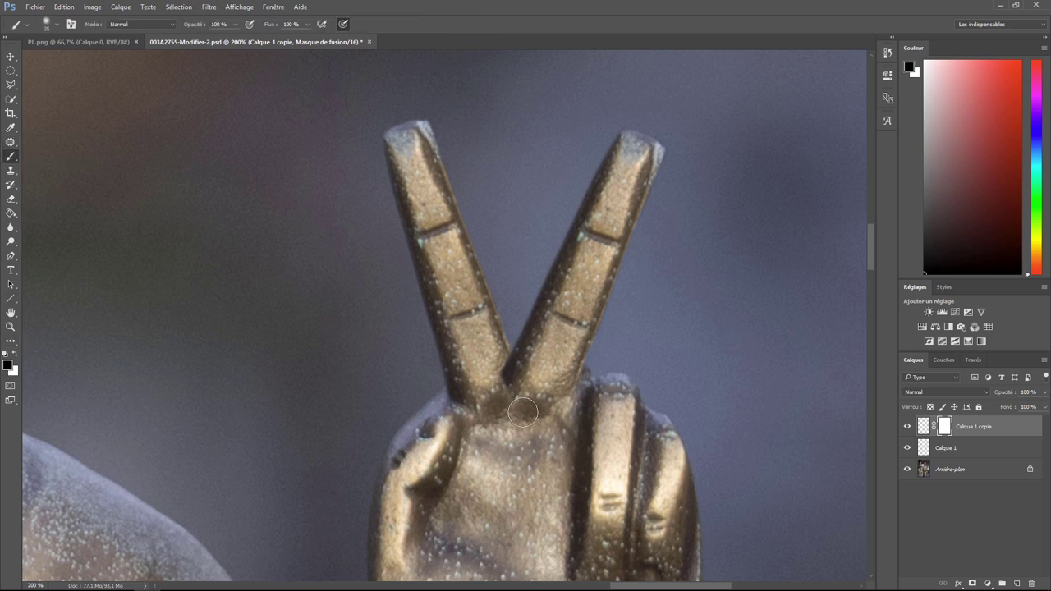
pyautogui.moveTo(505, 373); pyautogui.dragTo(497, 394)
pyautogui.moveTo(553, 416)
pyautogui.mouseDown()
pyautogui.moveTo(521, 441)
pyautogui.moveTo(493, 430)
pyautogui.moveTo(547, 416)
pyautogui.moveTo(528, 439)
pyautogui.moveTo(532, 415)
pyautogui.moveTo(542, 414)
pyautogui.mouseUp()
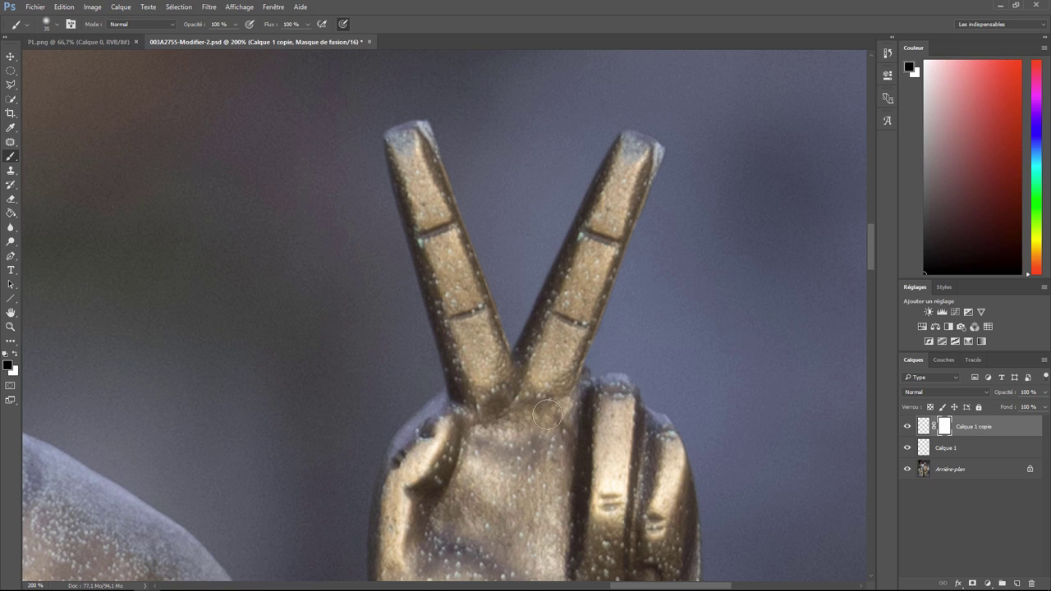
# Step: Add a layer mask to Calque 1 and blend the finger-base crease into the palm
pyautogui.click(953, 448)
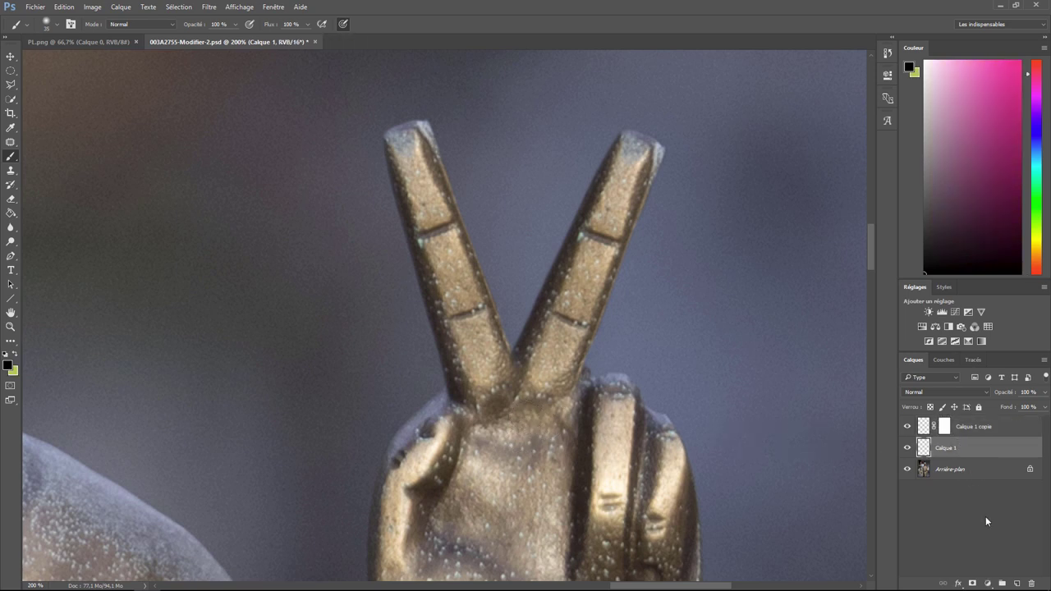
pyautogui.click(973, 584)
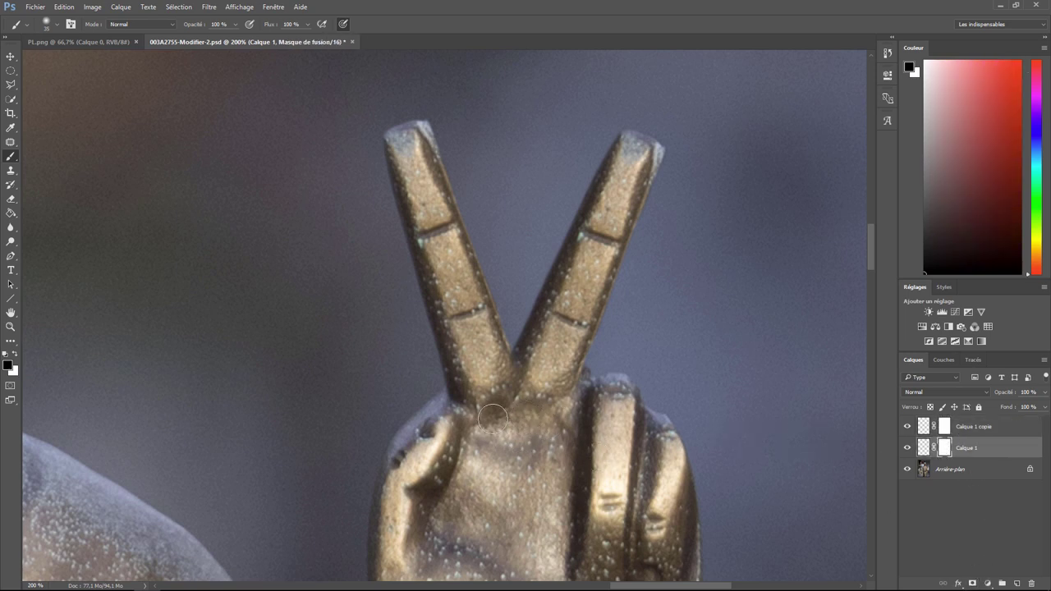
pyautogui.moveTo(498, 422); pyautogui.dragTo(493, 431)
pyautogui.moveTo(477, 417); pyautogui.dragTo(512, 428)
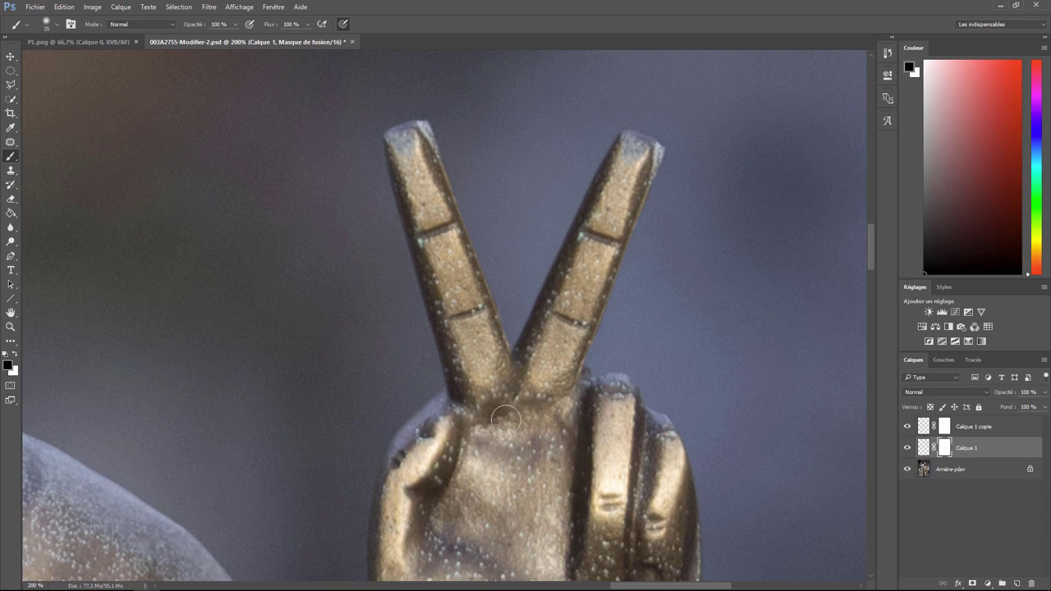
pyautogui.hotkey('ctrl', '-')
pyautogui.hotkey('ctrl', '-')
pyautogui.hotkey('ctrl', '-')
pyautogui.hotkey('ctrl', '-')
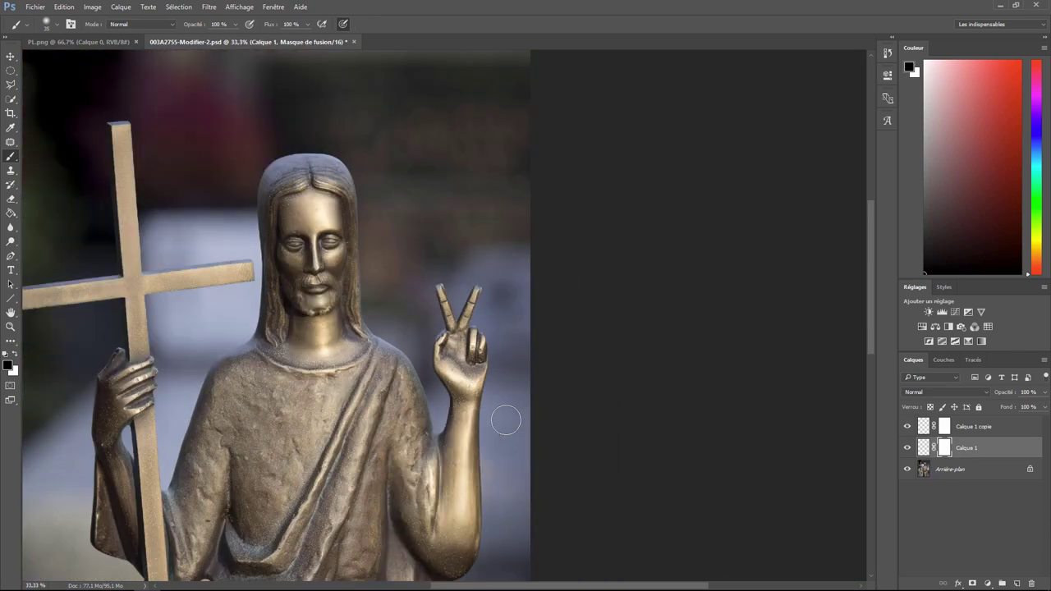
pyautogui.hotkey('ctrl', '-')
# Step: Zoom in on the raised hand and select Calque 1 copie, undoing a stray brush dab
pyautogui.hotkey('ctrl', '+')
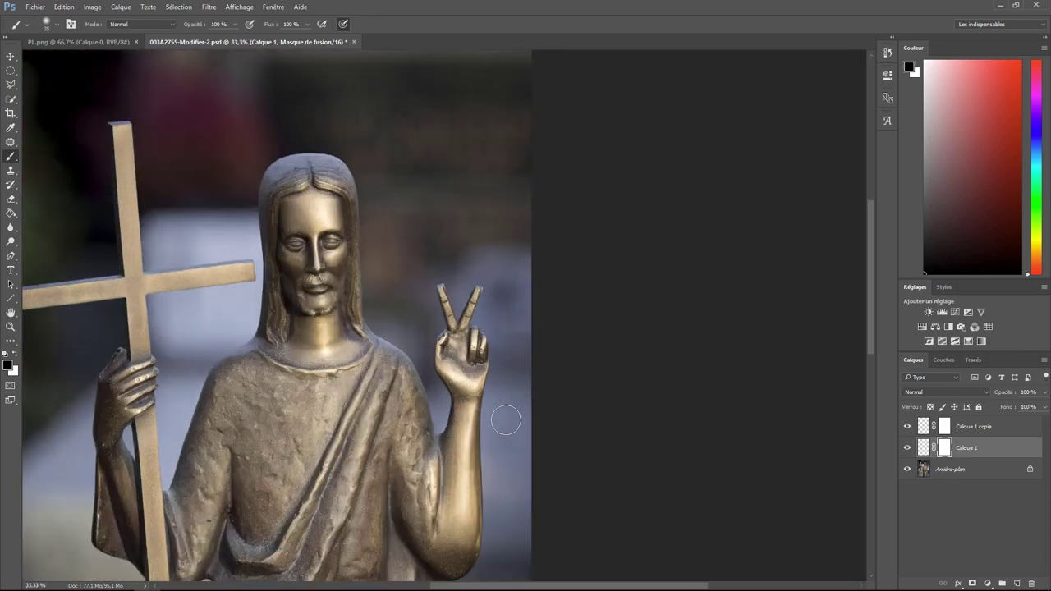
pyautogui.hotkey('ctrl', '+')
pyautogui.hotkey('ctrl', '+')
pyautogui.hotkey('ctrl', '+')
pyautogui.hotkey('ctrl', '+')
pyautogui.hotkey('ctrl', '+')
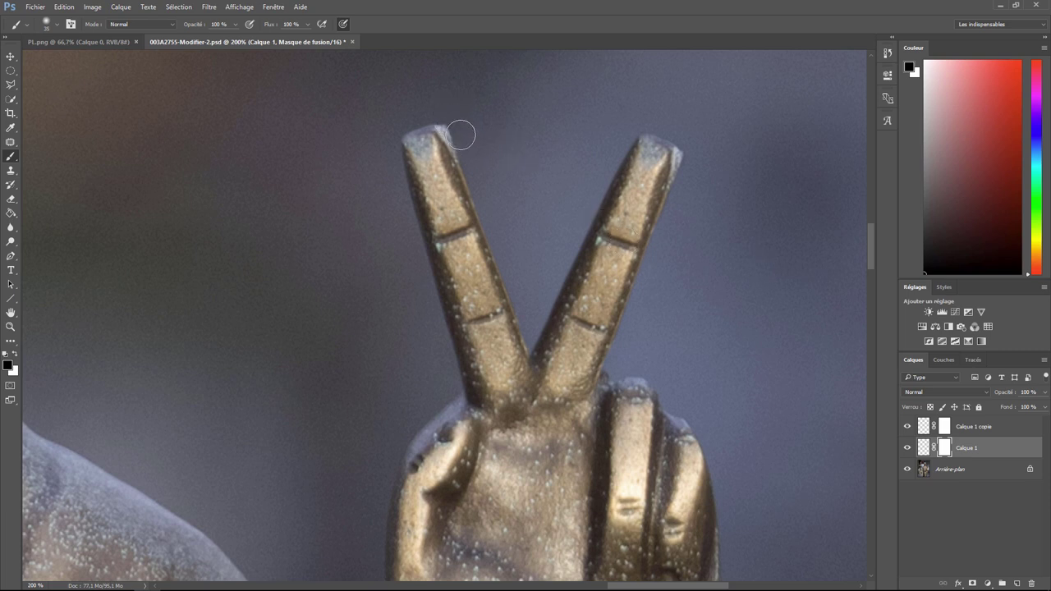
pyautogui.click(979, 427)
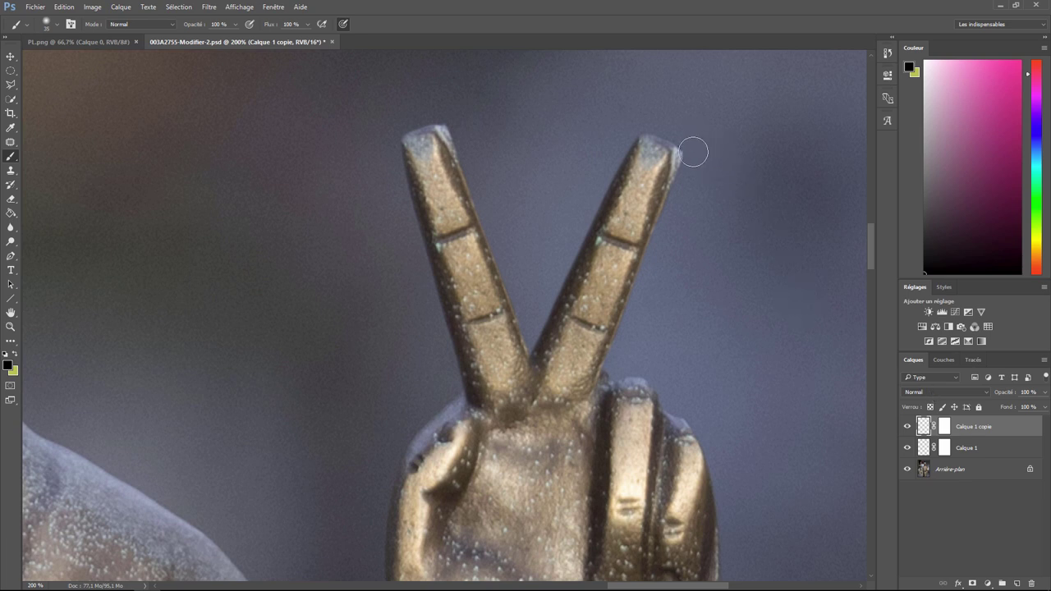
pyautogui.click(704, 154)
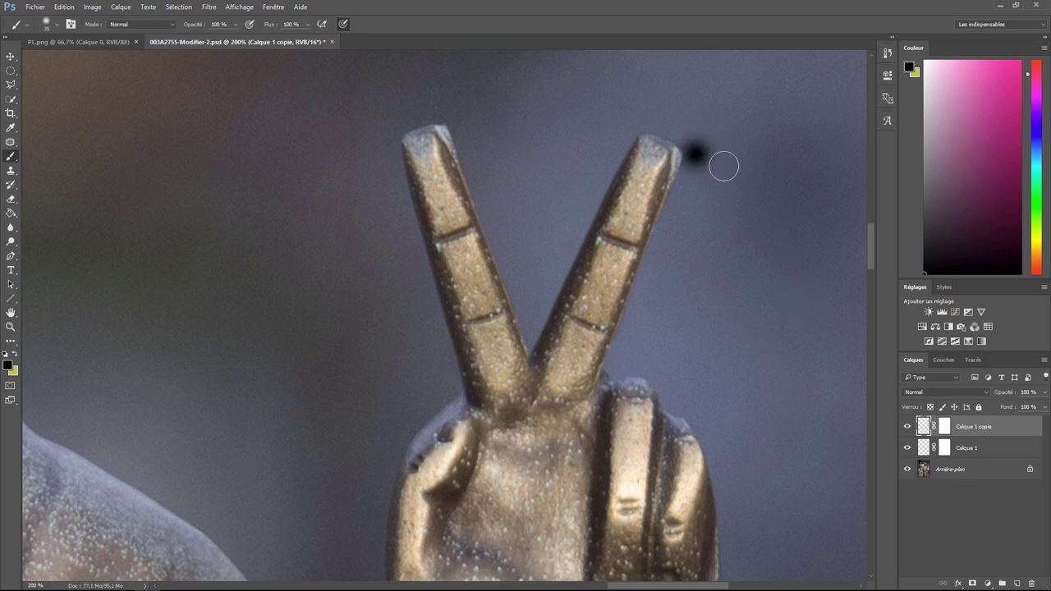
pyautogui.hotkey('ctrl', 'z')
# Step: Set brush hardness near 0% on Calque 1 copie's mask, then target Calque 1's mask
pyautogui.click(944, 426)
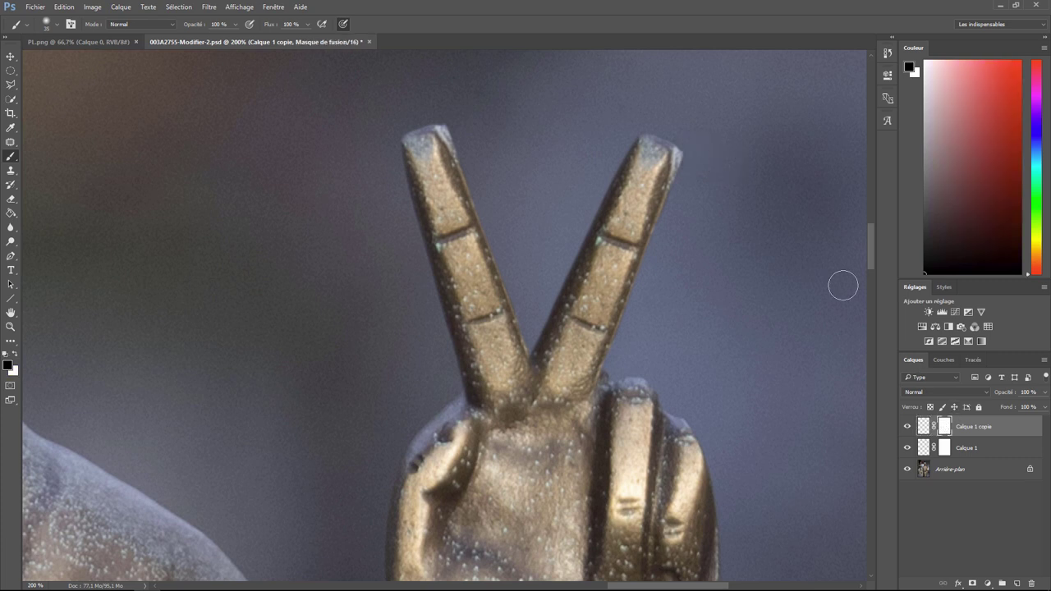
pyautogui.rightClick(692, 169)
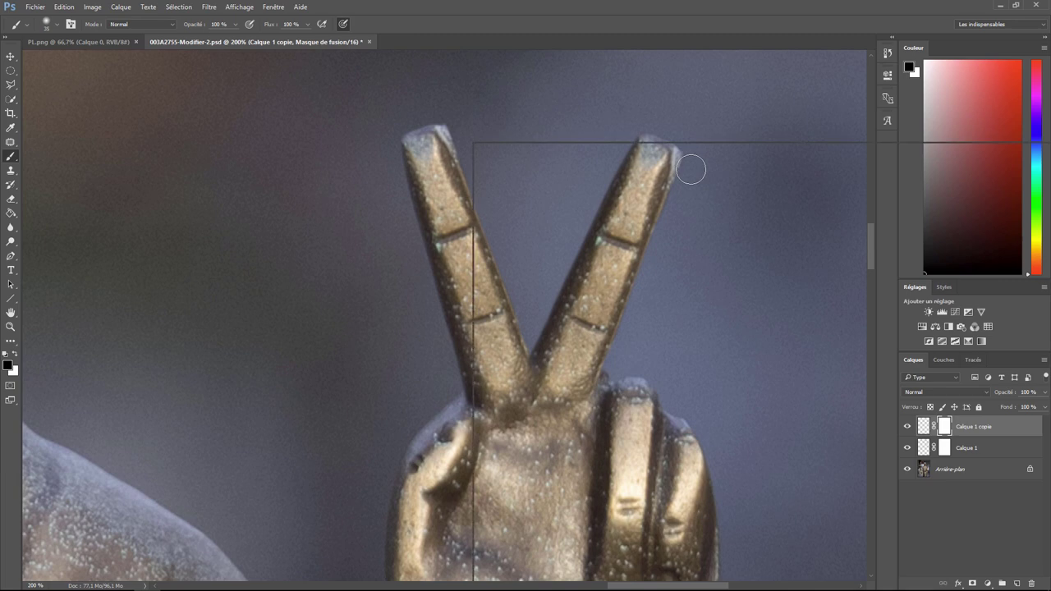
pyautogui.moveTo(526, 193); pyautogui.dragTo(529, 196)
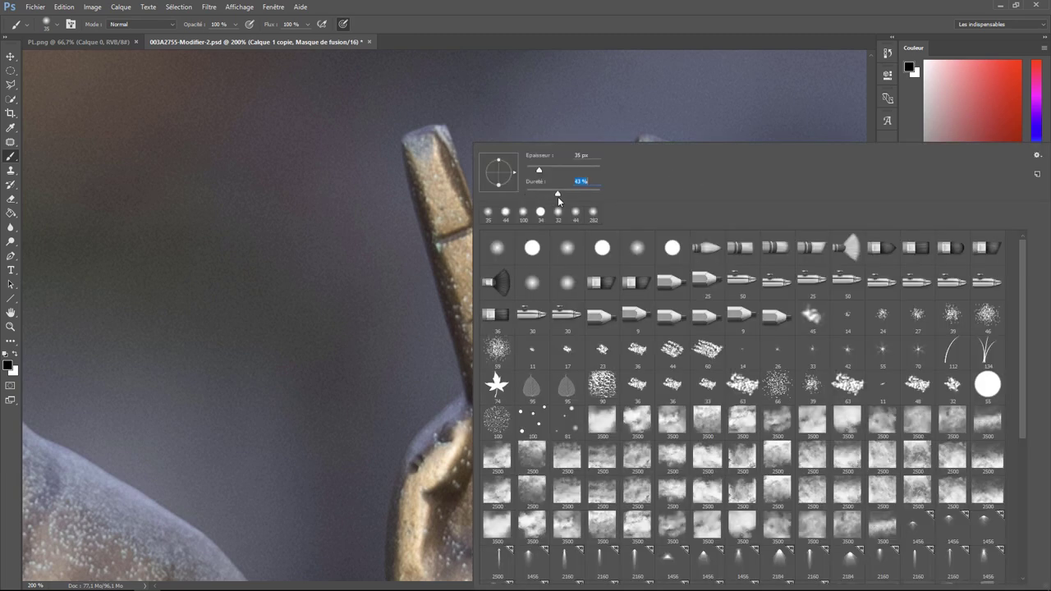
pyautogui.press('Return')
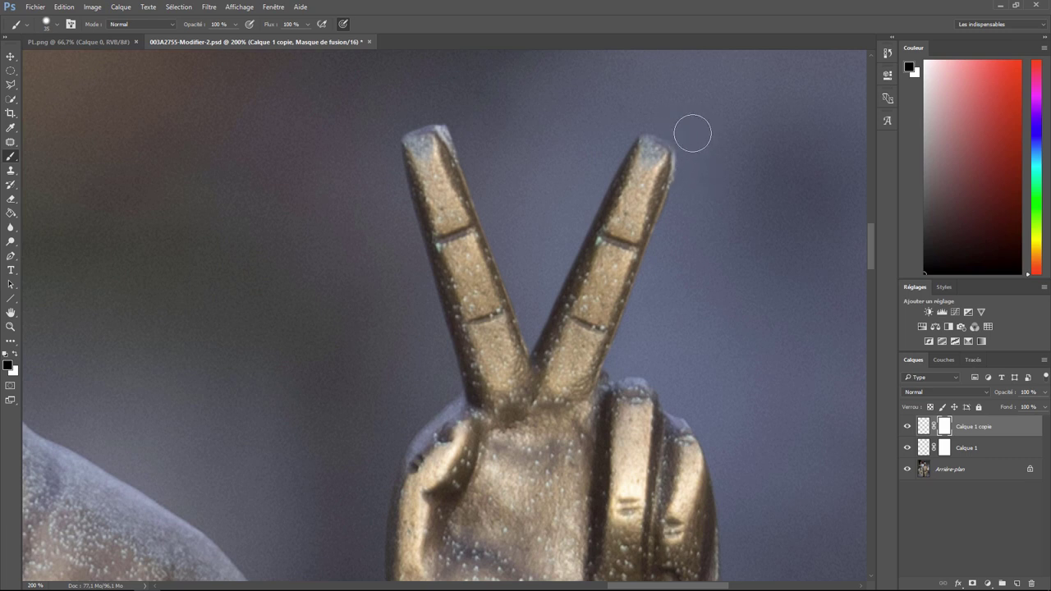
pyautogui.click(972, 449)
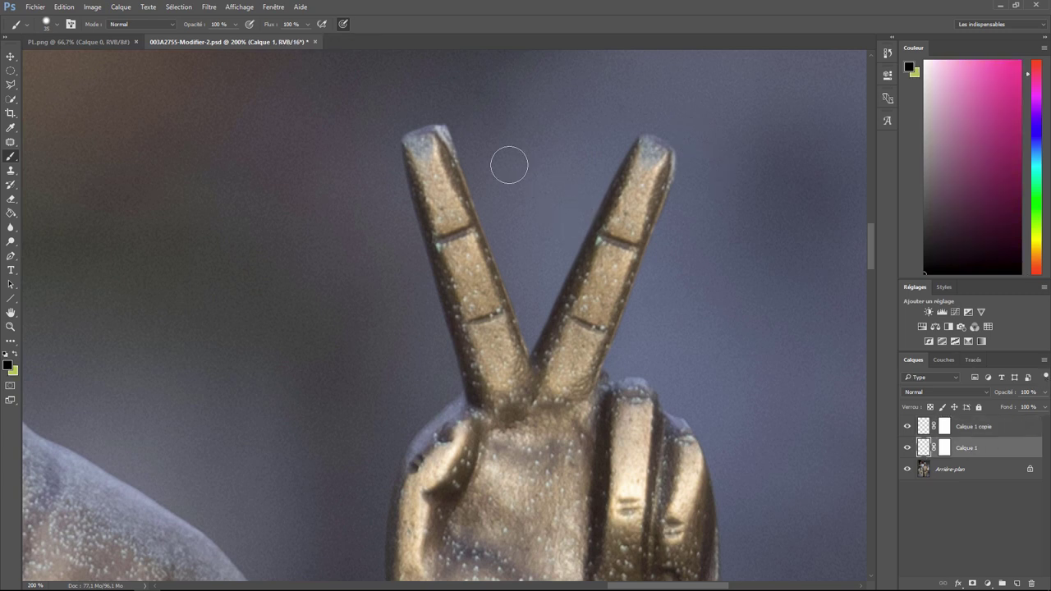
pyautogui.click(946, 448)
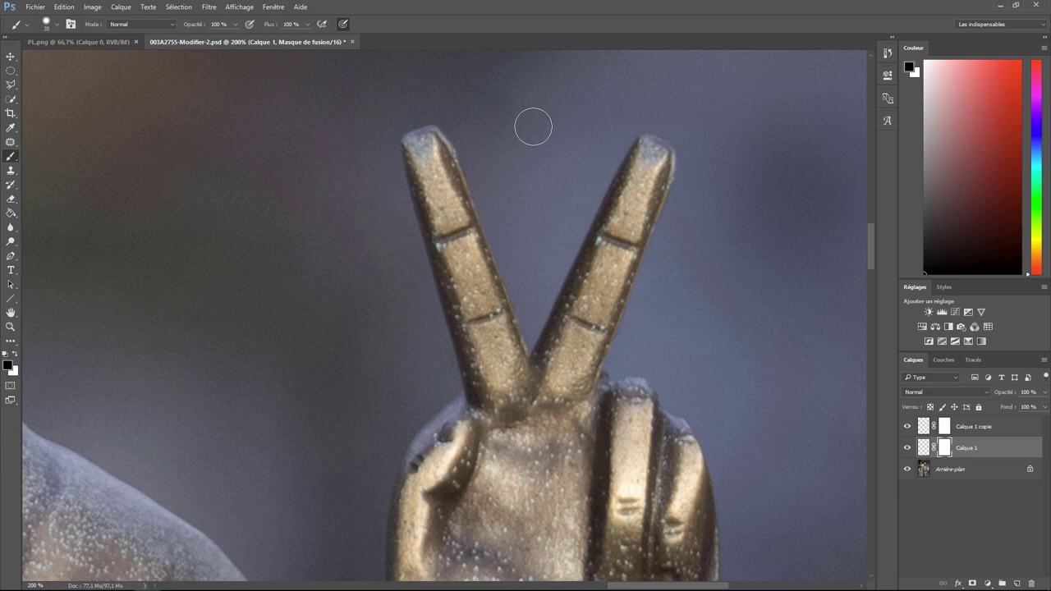
pyautogui.hotkey('ctrl', '-')
pyautogui.hotkey('ctrl', '-')
pyautogui.hotkey('ctrl', '-')
pyautogui.hotkey('ctrl', '-')
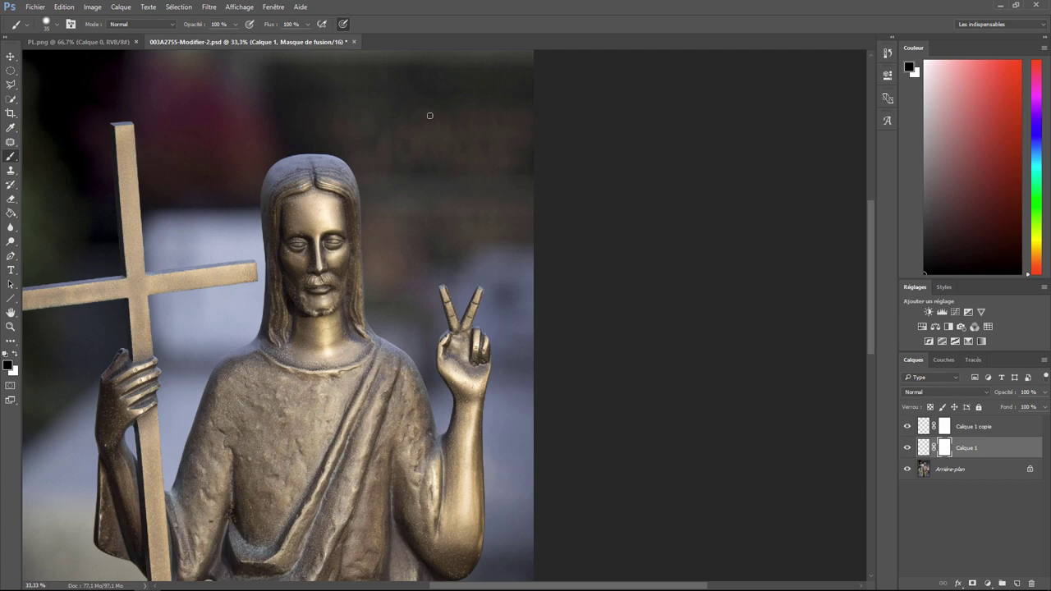
# Step: Copy all of PL.png's peace symbol and paste it into the statue document as Calque 2
pyautogui.click(102, 42)
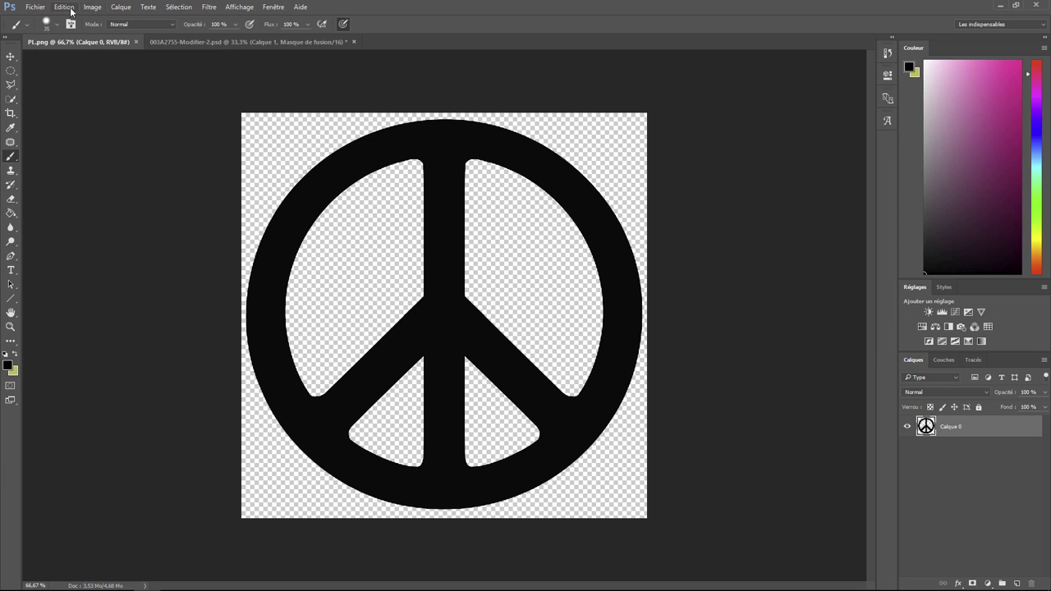
pyautogui.click(73, 8)
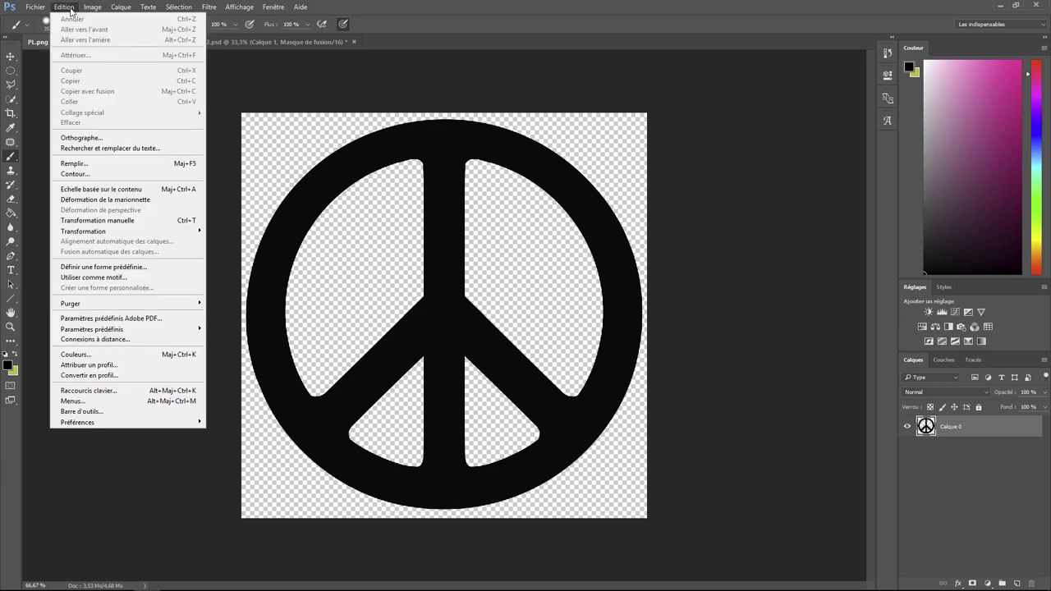
pyautogui.click(193, 18)
pyautogui.click(73, 6)
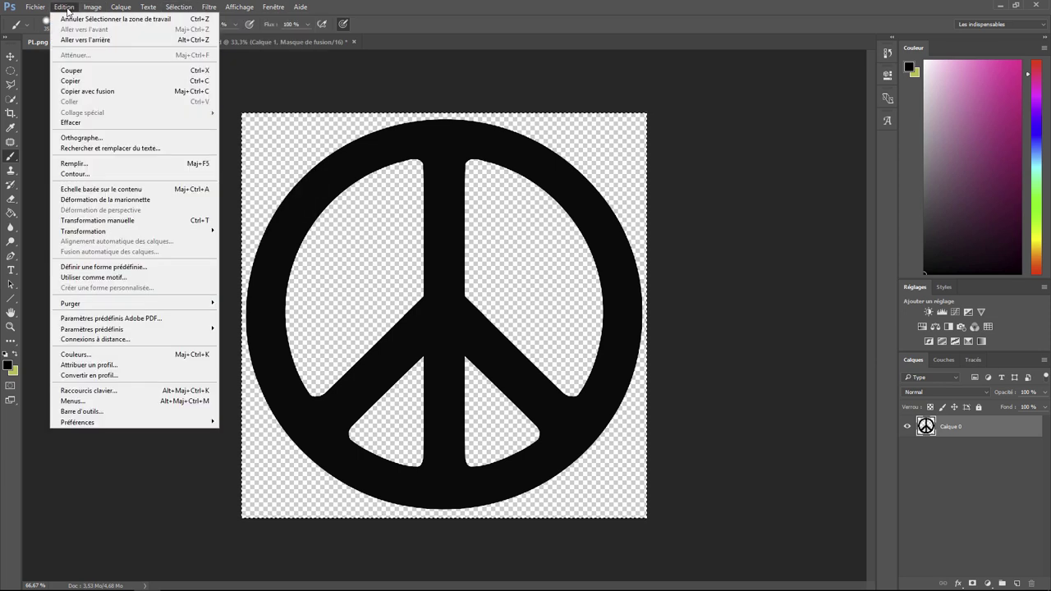
pyautogui.click(85, 77)
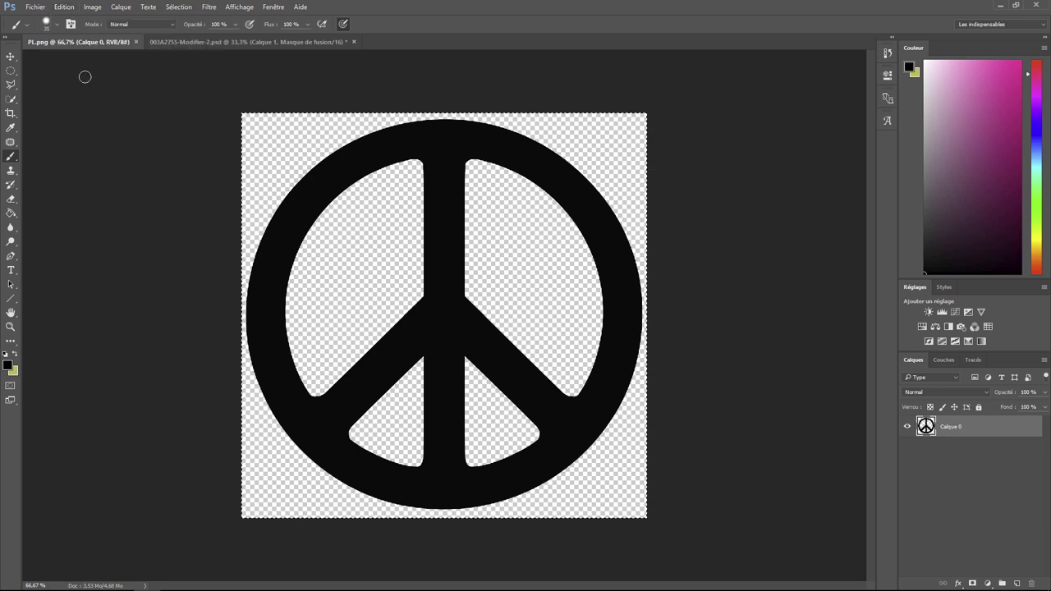
pyautogui.click(168, 42)
pyautogui.hotkey('ctrl', 'v')
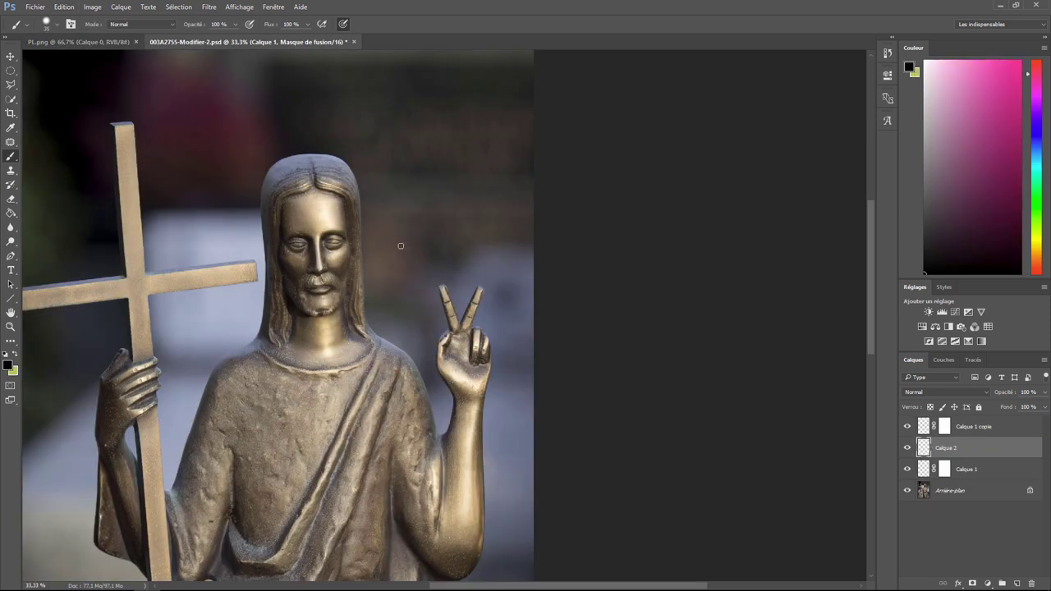
pyautogui.click(57, 7)
pyautogui.moveTo(83, 231)
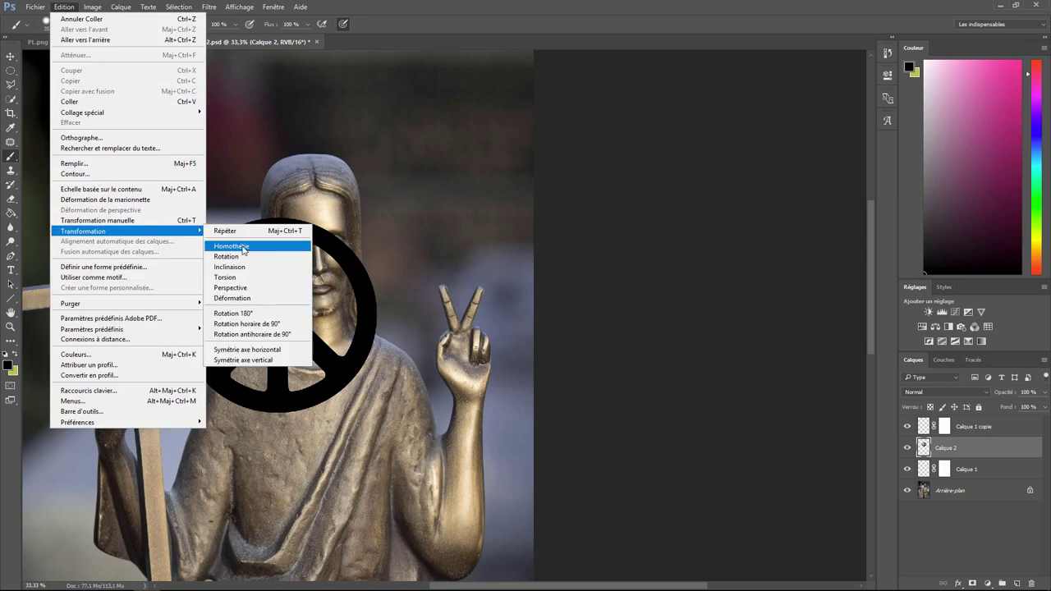
# Step: Scale the peace symbol down to 20% with Homothétie, then zoom to the robe on the chest
pyautogui.click(240, 247)
pyautogui.moveTo(377, 217)
pyautogui.mouseDown()
pyautogui.moveTo(219, 374)
pyautogui.moveTo(285, 427)
pyautogui.moveTo(300, 415)
pyautogui.mouseUp()
pyautogui.press('Return')
pyautogui.press('b')
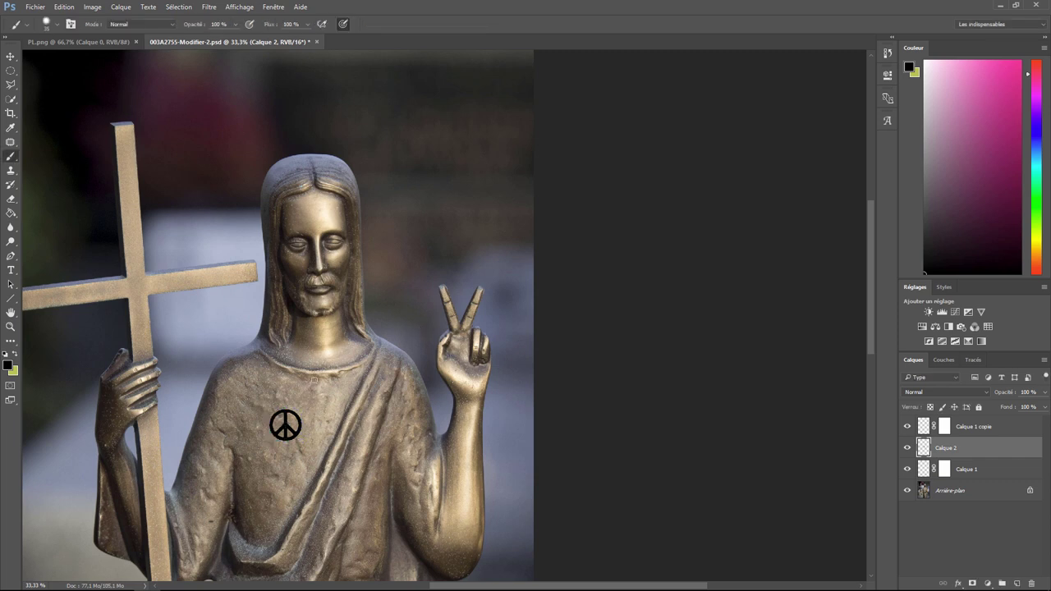
pyautogui.hotkey('ctrl', '+')
pyautogui.hotkey('ctrl', '+')
pyautogui.hotkey('ctrl', '+')
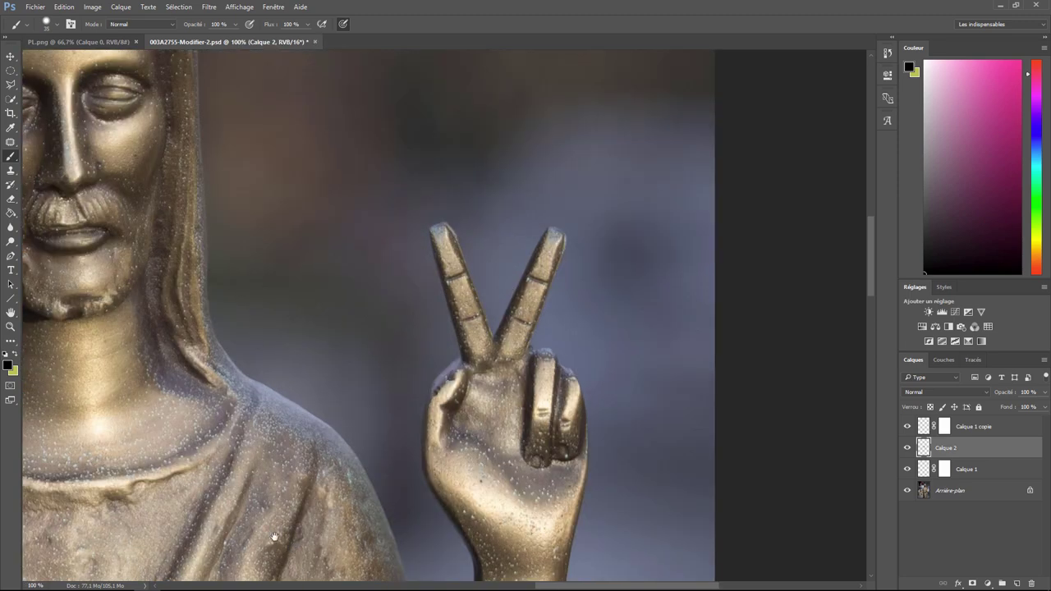
pyautogui.moveTo(275, 537); pyautogui.dragTo(657, 203)
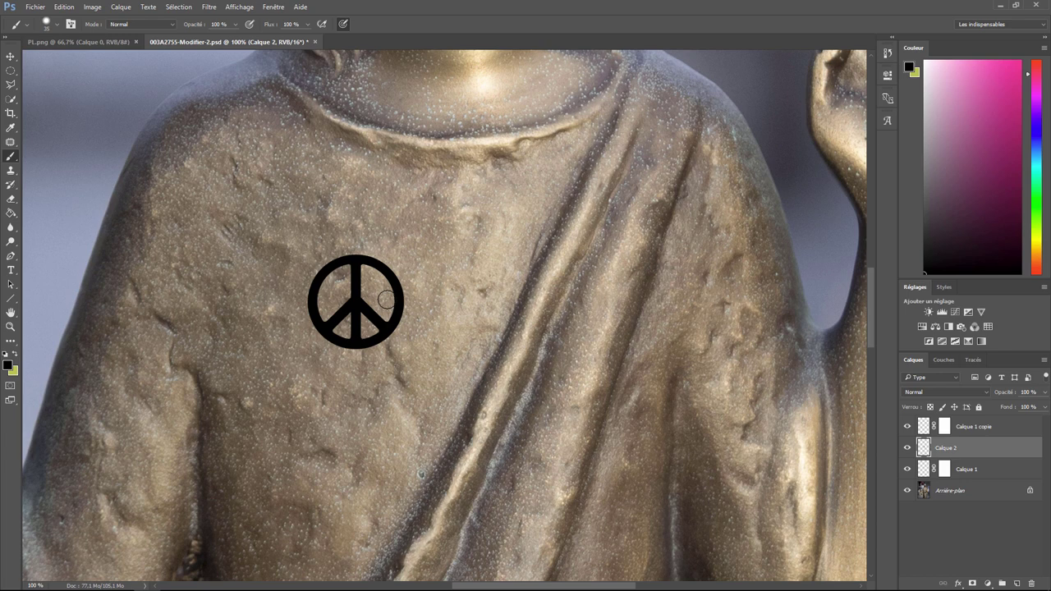
# Step: Apply Biseautage & estampage to Calque 2 with 490% depth and higher highlight opacity
pyautogui.rightClick(950, 449)
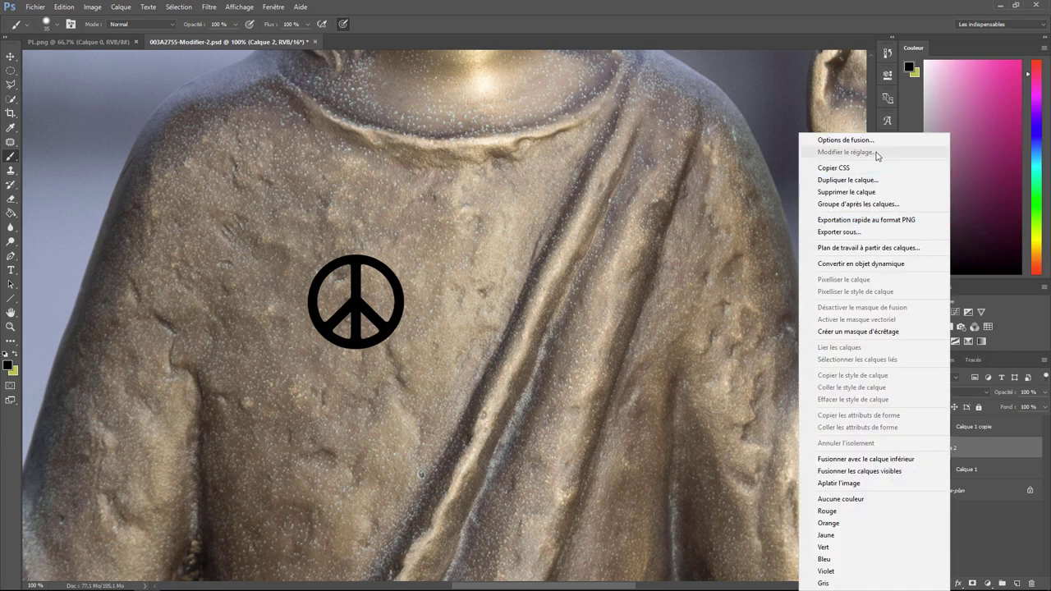
pyautogui.press('Escape')
pyautogui.press('h')
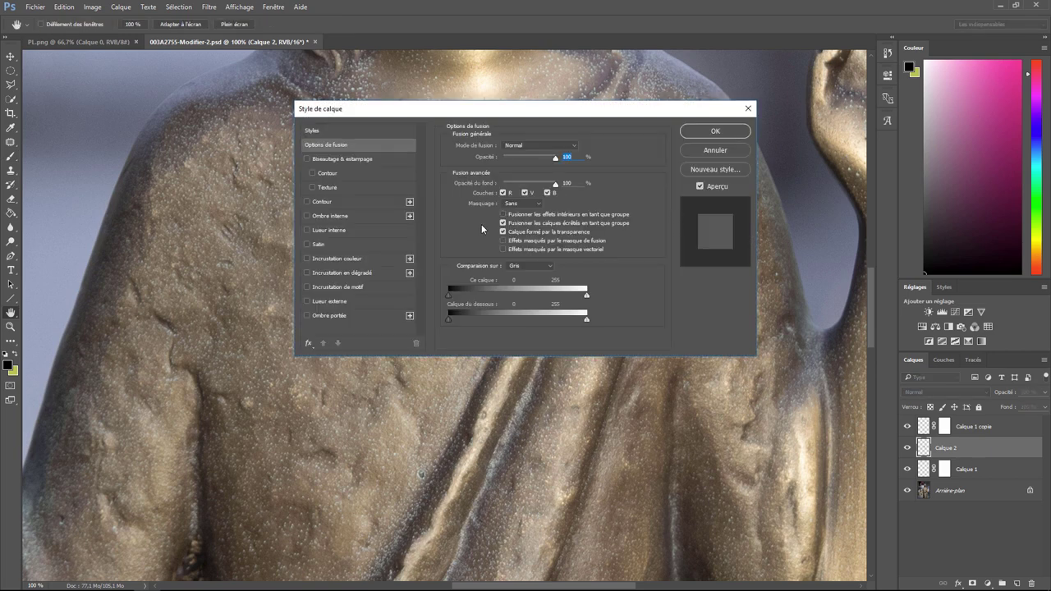
pyautogui.click(331, 161)
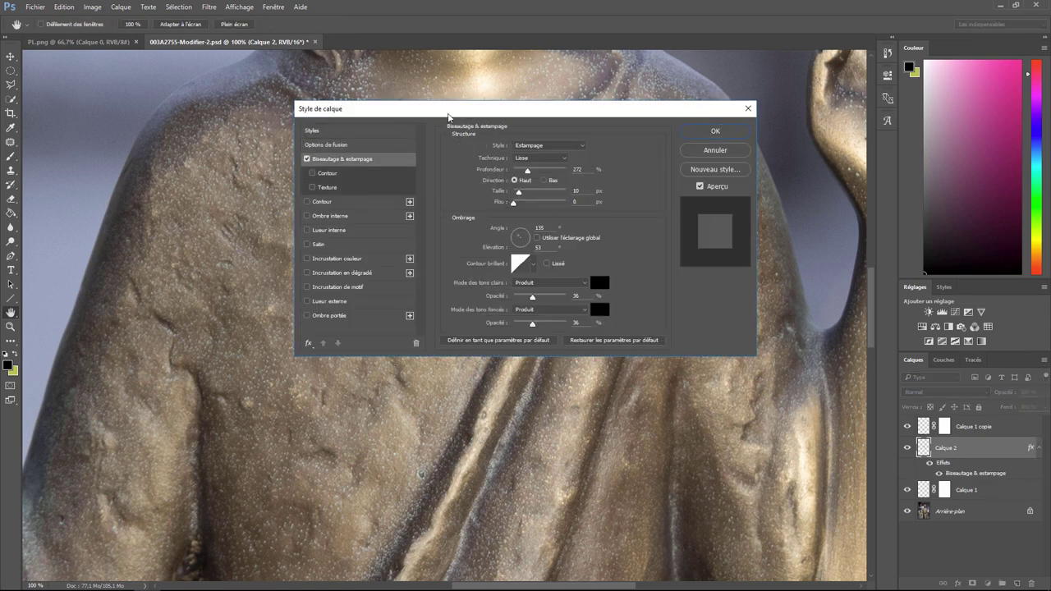
pyautogui.moveTo(446, 113); pyautogui.dragTo(681, 125)
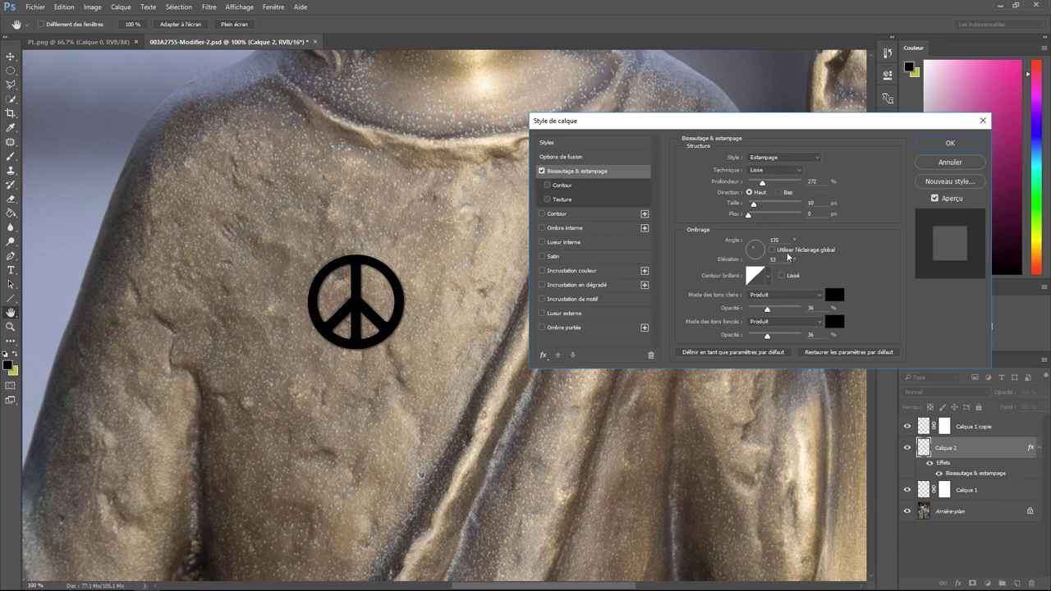
pyautogui.moveTo(762, 182)
pyautogui.mouseDown()
pyautogui.moveTo(735, 188)
pyautogui.moveTo(777, 186)
pyautogui.mouseUp()
pyautogui.moveTo(767, 311)
pyautogui.mouseDown()
pyautogui.moveTo(816, 309)
pyautogui.moveTo(777, 308)
pyautogui.moveTo(744, 336)
pyautogui.moveTo(780, 336)
pyautogui.mouseUp()
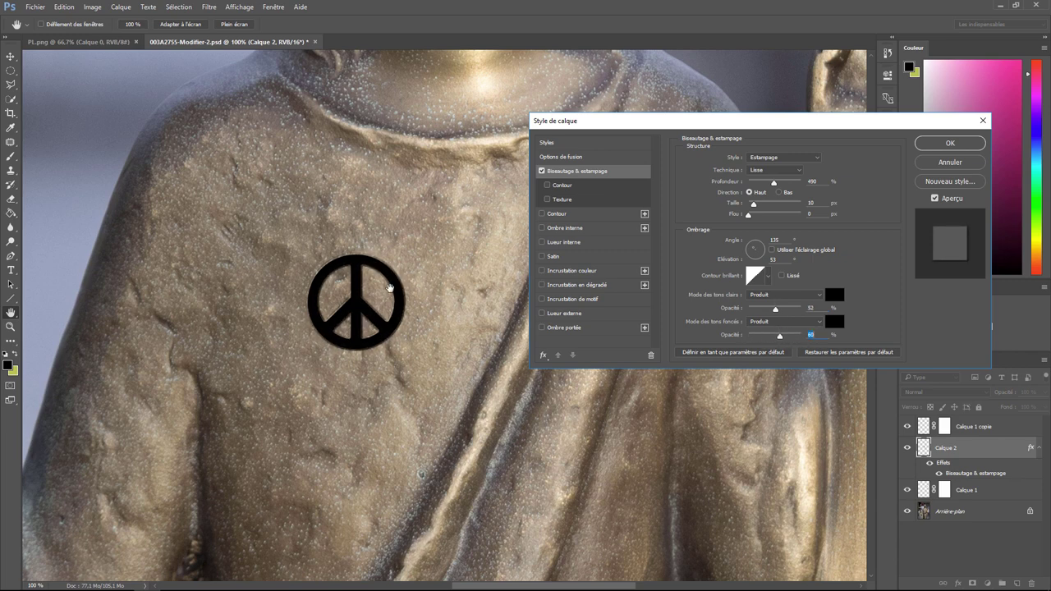
pyautogui.click(943, 146)
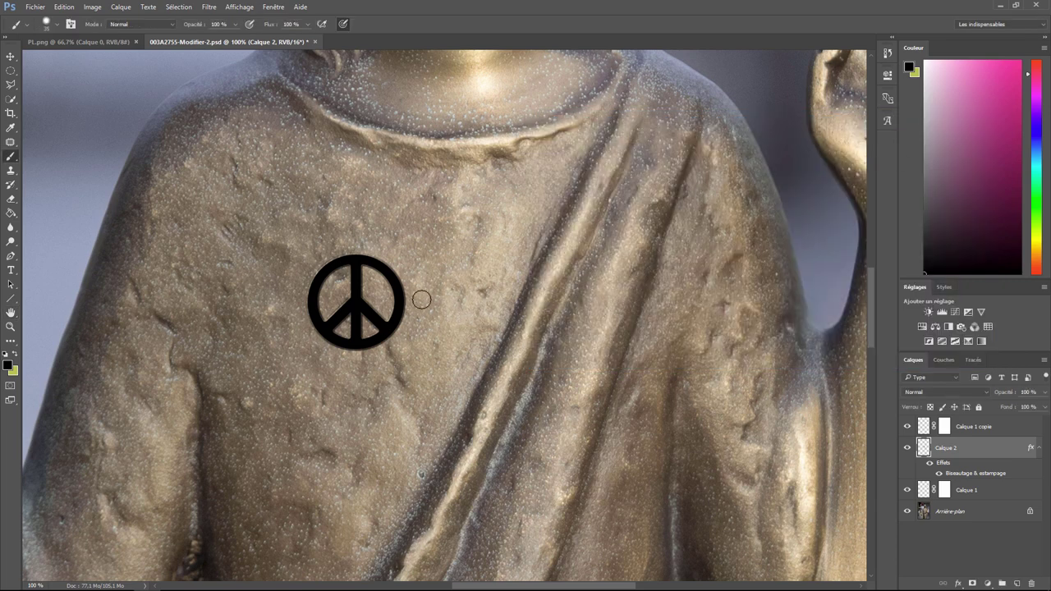
# Step: Lower Calque 2's Fond (fill) slider to 0%
pyautogui.click(1045, 408)
pyautogui.moveTo(1043, 421); pyautogui.dragTo(1000, 424)
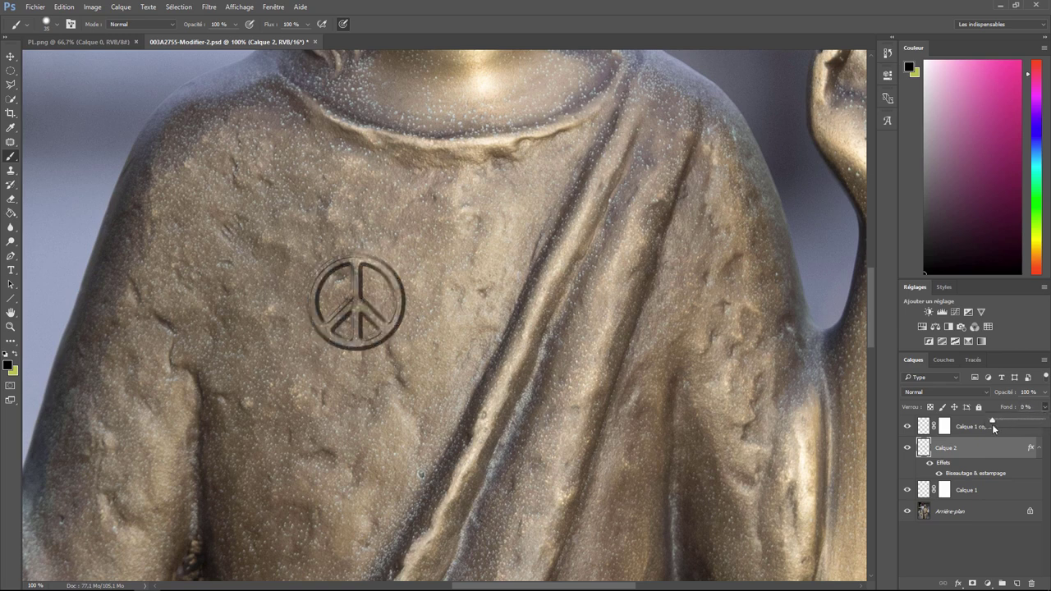
pyautogui.moveTo(992, 424)
pyautogui.mouseDown()
pyautogui.moveTo(1043, 421)
pyautogui.moveTo(986, 428)
pyautogui.mouseUp()
# Step: Set Calque 2's emboss highlights to 32% and shadows to 43%, and enable Lueur interne
pyautogui.rightClick(951, 449)
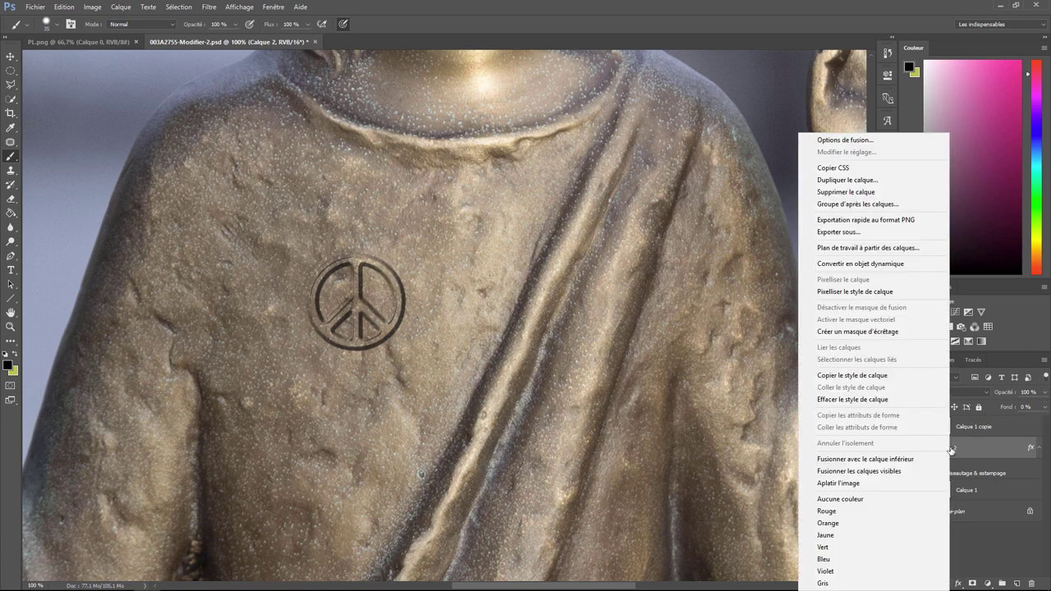
pyautogui.click(849, 145)
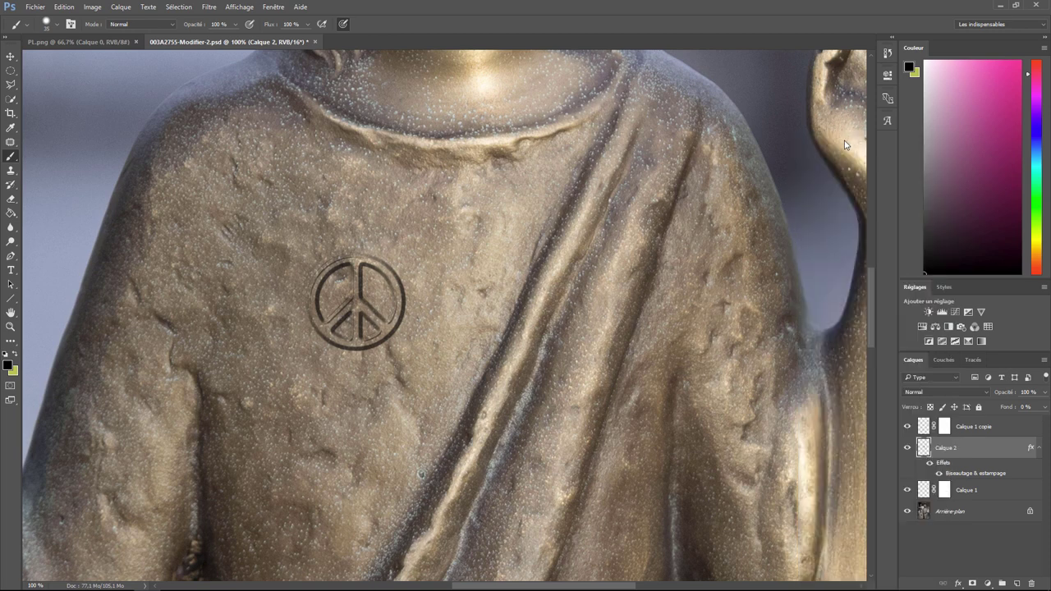
pyautogui.click(581, 171)
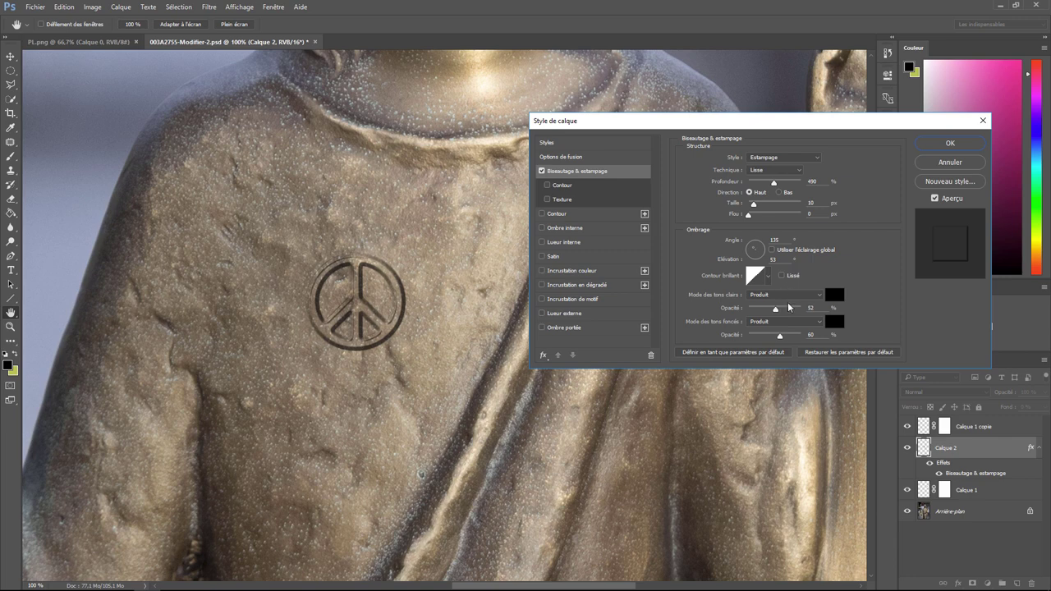
pyautogui.moveTo(775, 309)
pyautogui.mouseDown()
pyautogui.moveTo(730, 313)
pyautogui.moveTo(766, 308)
pyautogui.mouseUp()
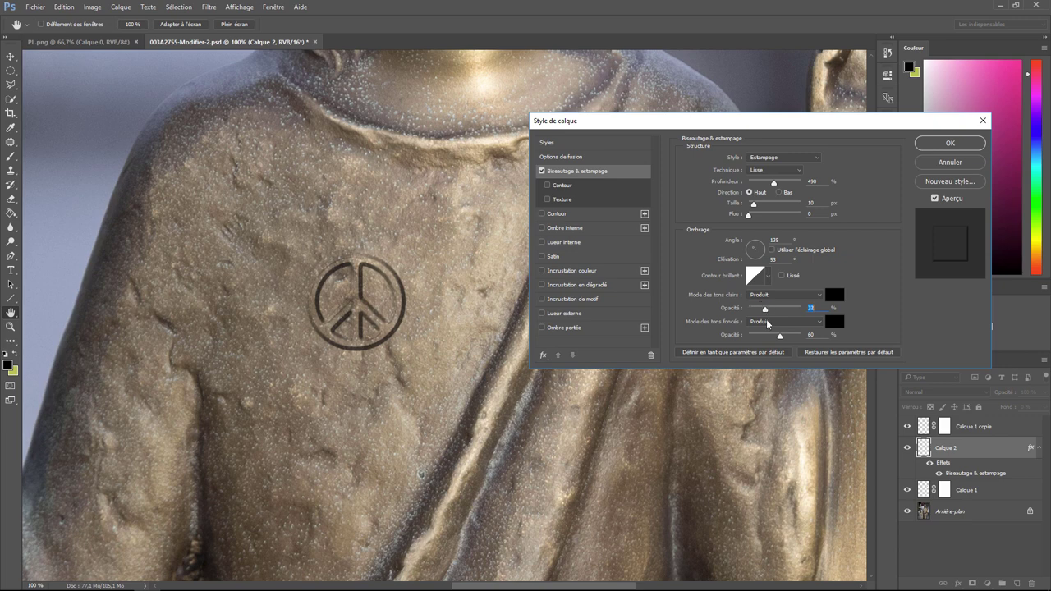
pyautogui.moveTo(778, 338)
pyautogui.mouseDown()
pyautogui.moveTo(758, 336)
pyautogui.moveTo(771, 335)
pyautogui.mouseUp()
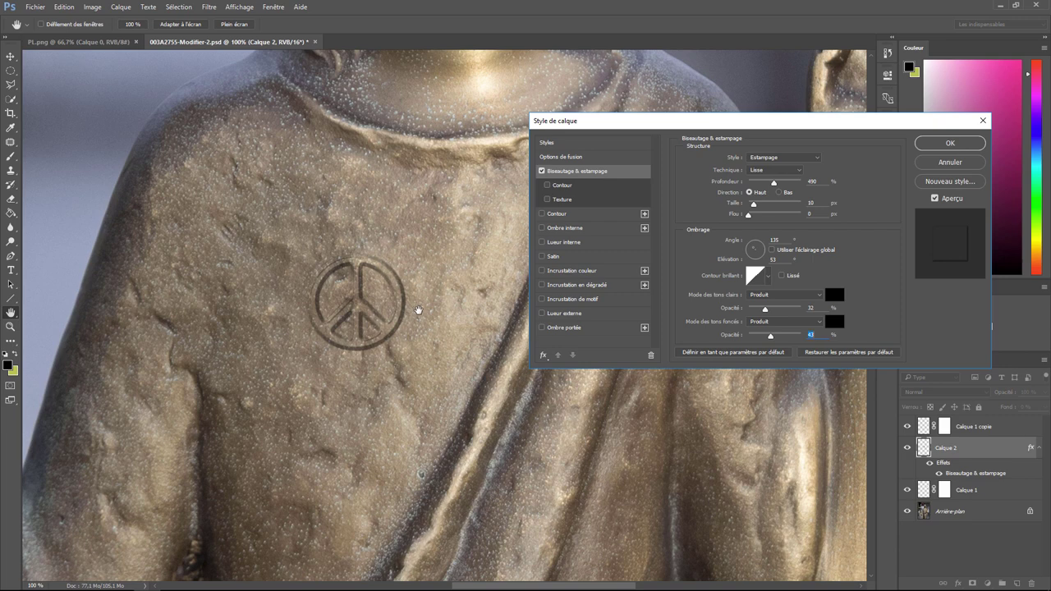
pyautogui.click(543, 242)
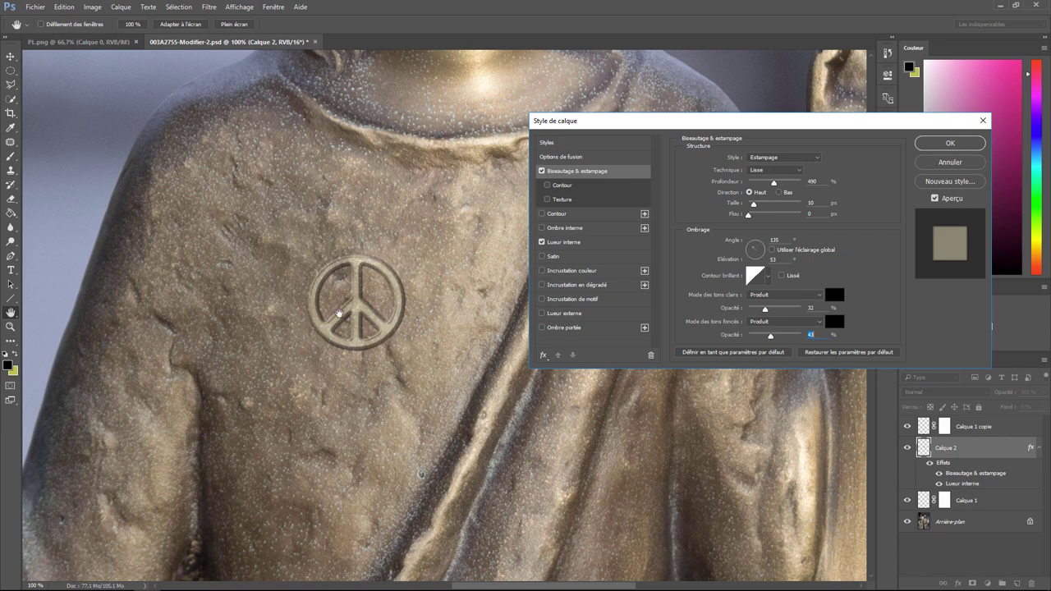
# Step: Fine-tune the peace symbol's Lueur interne (inner glow) opacity, nudging it slightly higher
pyautogui.click(567, 242)
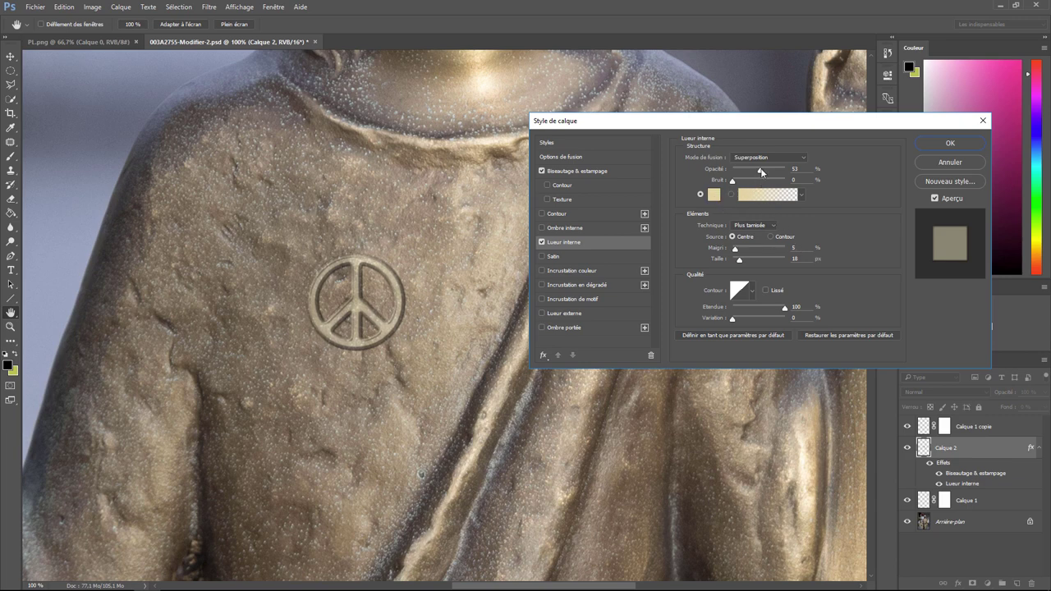
pyautogui.moveTo(761, 172)
pyautogui.mouseDown()
pyautogui.moveTo(790, 170)
pyautogui.moveTo(750, 169)
pyautogui.mouseUp()
pyautogui.moveTo(752, 168); pyautogui.dragTo(758, 170)
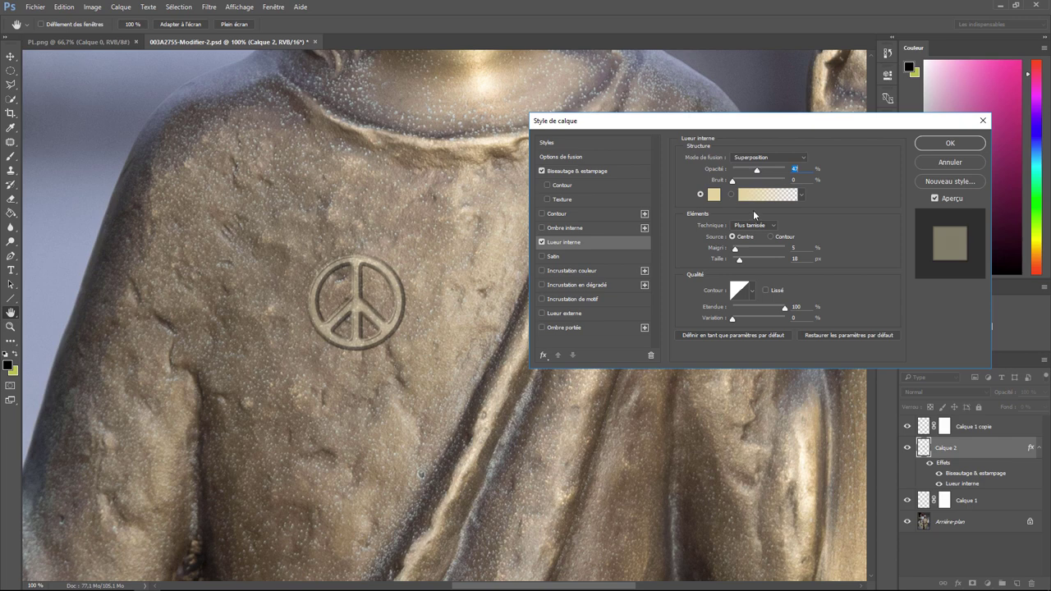
# Step: Set the emboss shadow opacity to 45%, keep the first gloss contour, and set the light angle to 141°
pyautogui.click(595, 171)
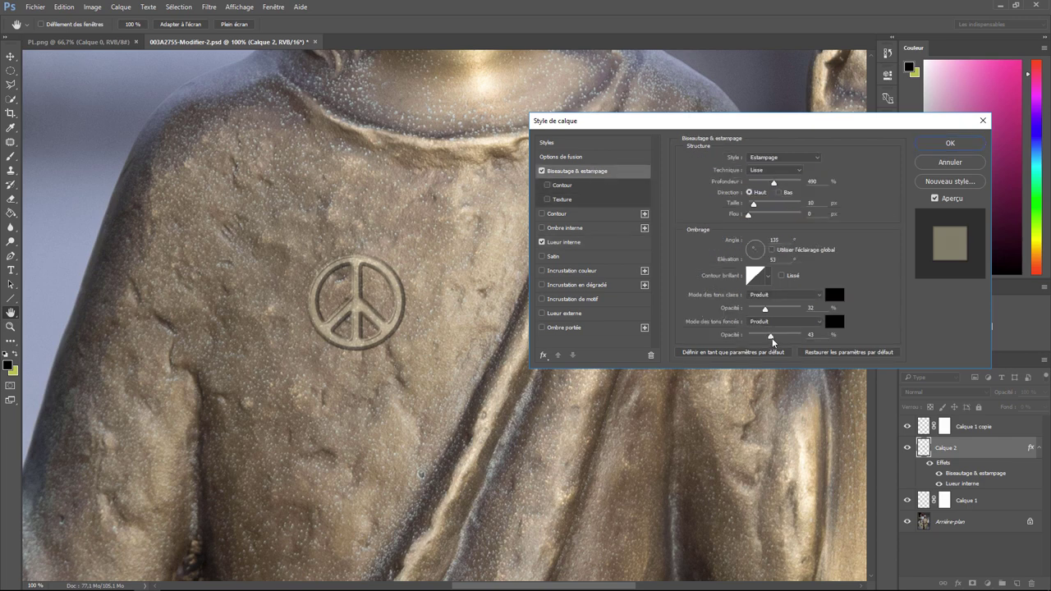
pyautogui.moveTo(771, 339)
pyautogui.mouseDown()
pyautogui.moveTo(760, 338)
pyautogui.moveTo(772, 336)
pyautogui.mouseUp()
pyautogui.click(770, 277)
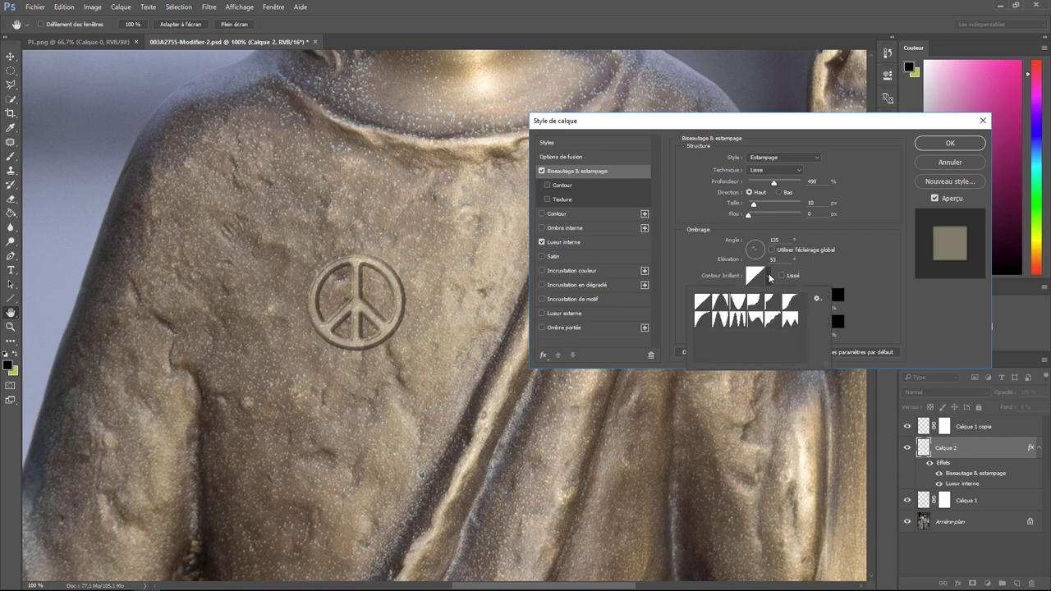
pyautogui.click(793, 304)
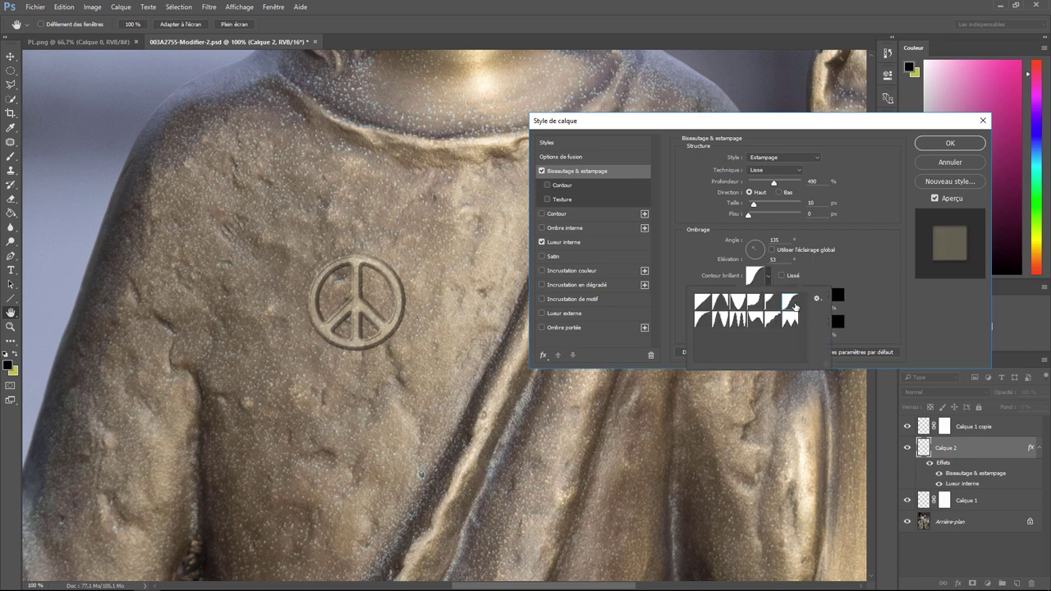
pyautogui.click(699, 320)
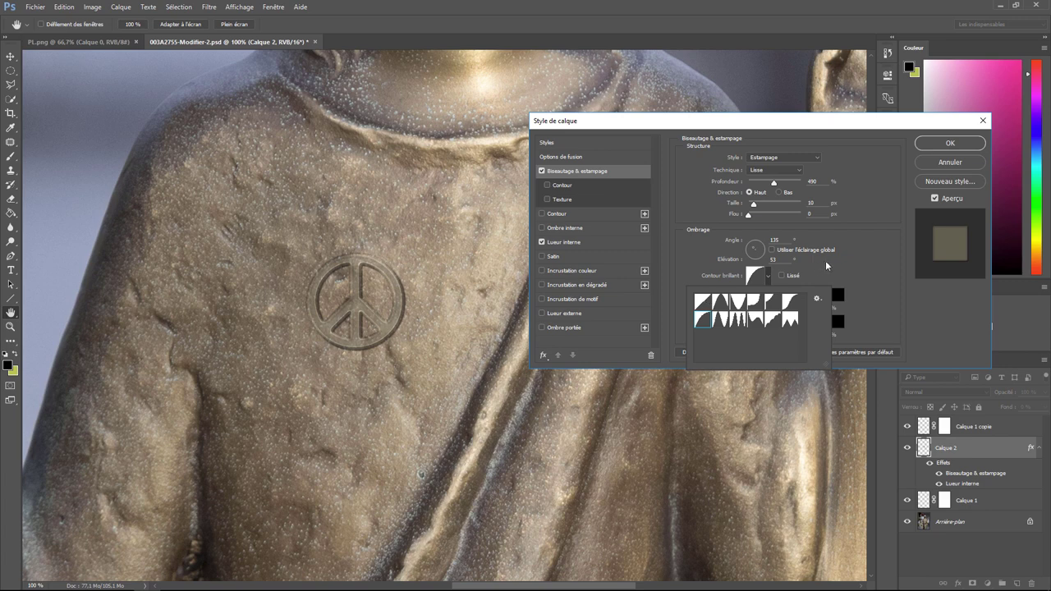
pyautogui.press('Up')
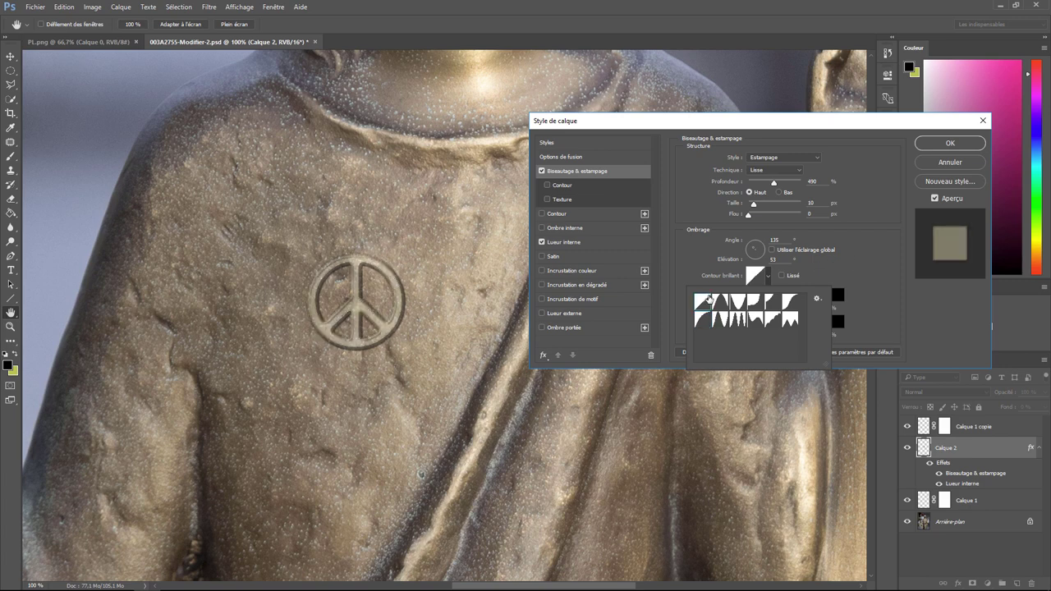
pyautogui.press('Return')
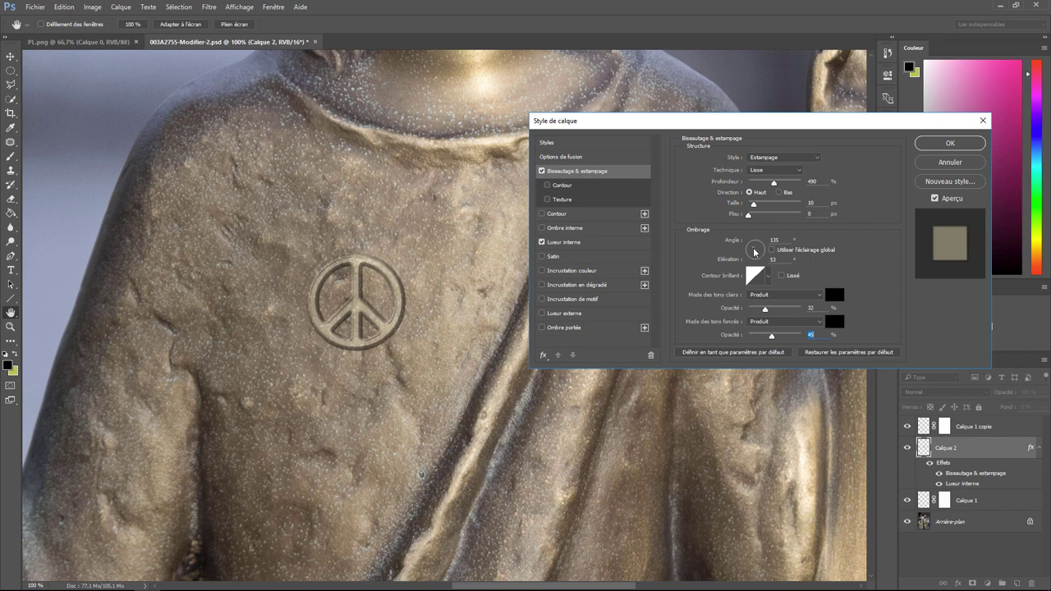
pyautogui.moveTo(754, 252); pyautogui.dragTo(754, 252)
# Step: Apply the layer style, then zoom out to 25% and centre the whole statue in view
pyautogui.click(955, 143)
pyautogui.hotkey('ctrl', '-')
pyautogui.hotkey('ctrl', '-')
pyautogui.hotkey('ctrl', '-')
pyautogui.hotkey('ctrl', '-')
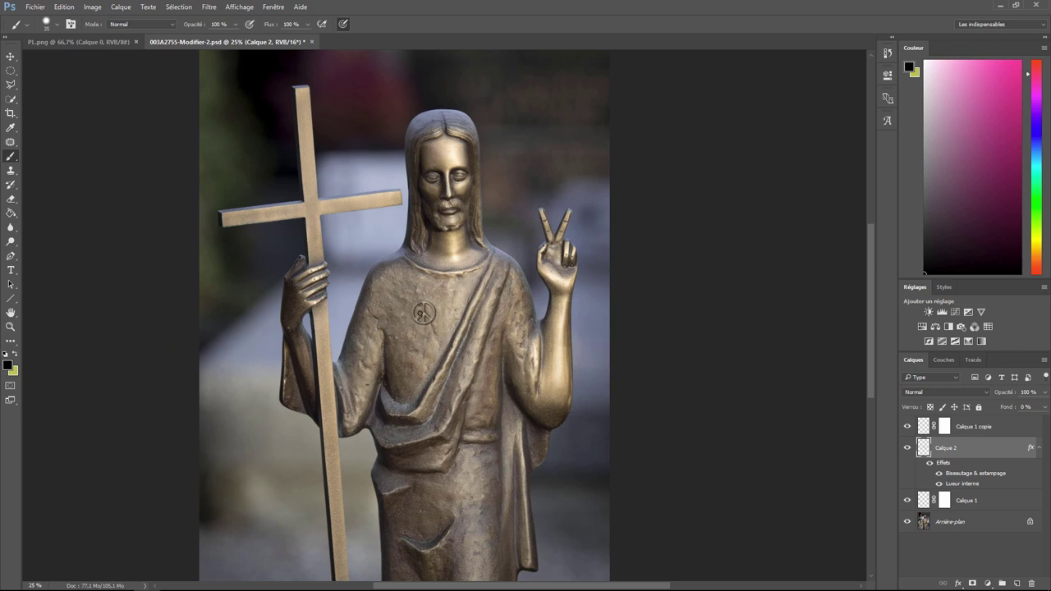
pyautogui.moveTo(532, 229); pyautogui.dragTo(572, 216)
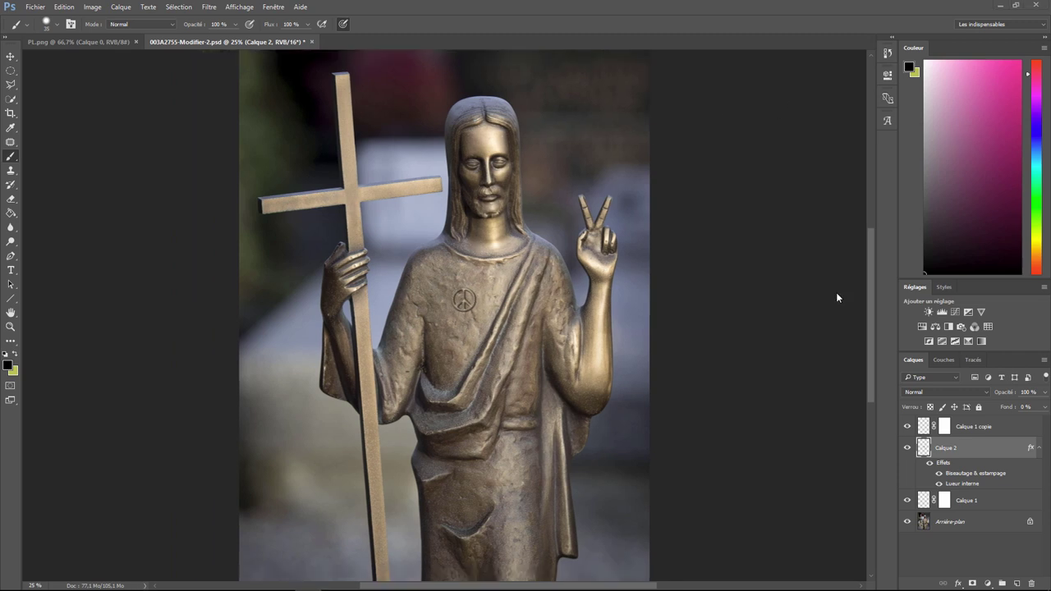